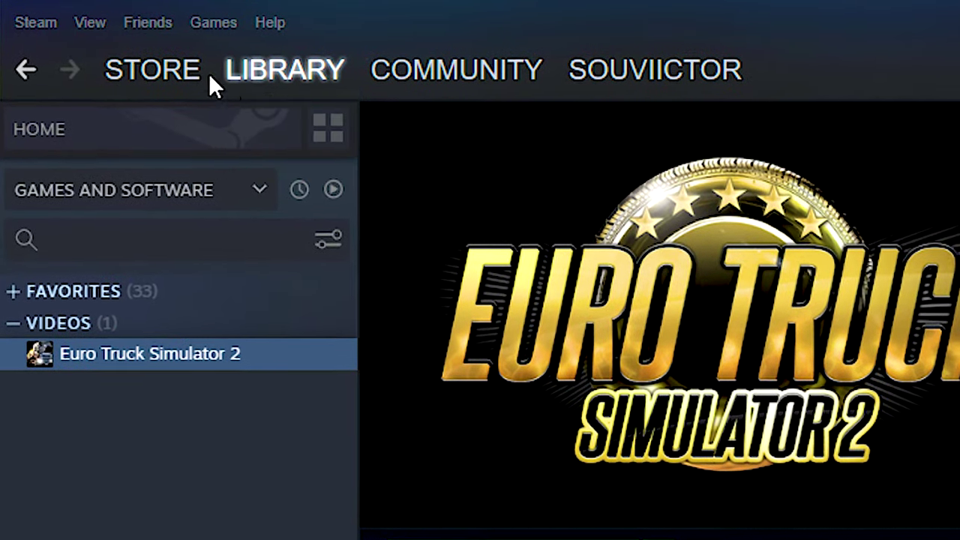
- Open Euro Truck Simulator 2's Steam Properties on the Local Files page (19.5 GB on drive D:)
mouse_move(257, 70)
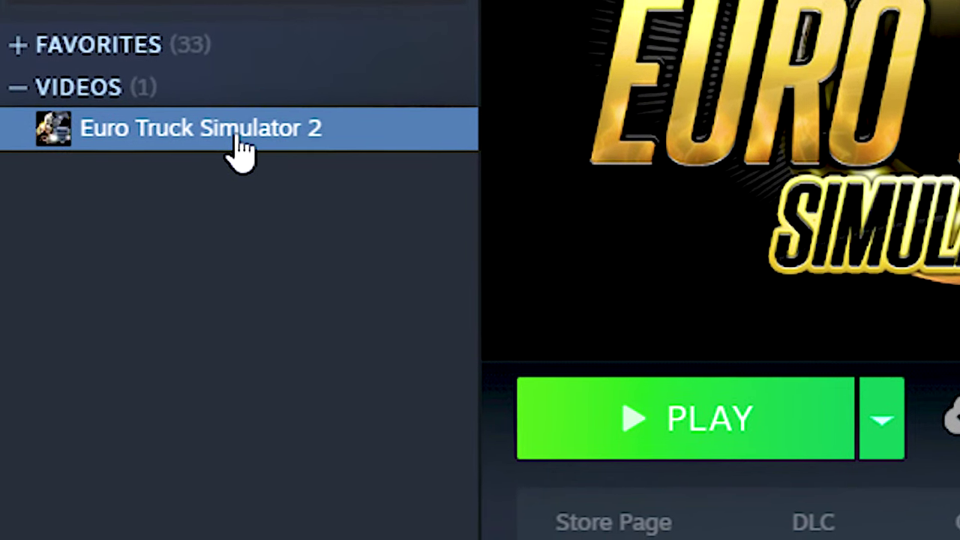
right_click(240, 147)
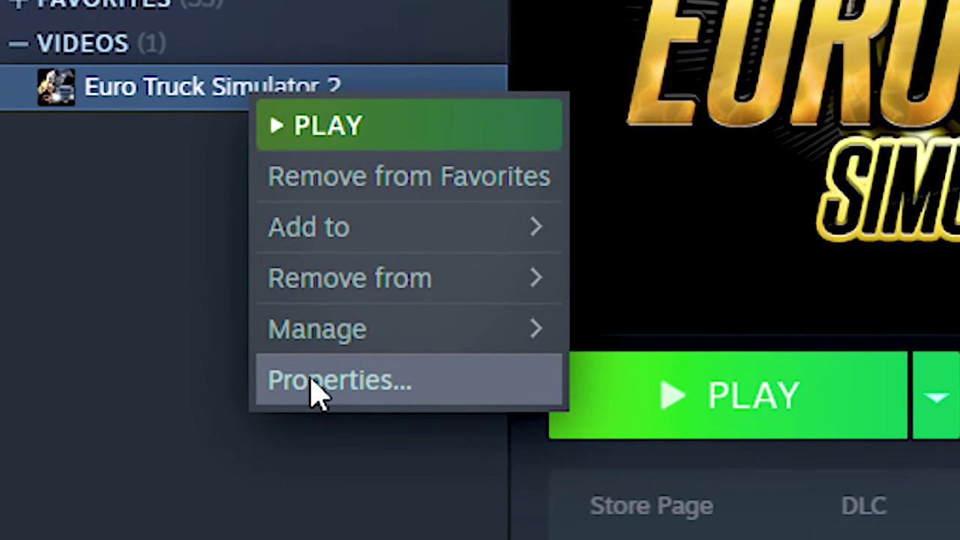
left_click(315, 387)
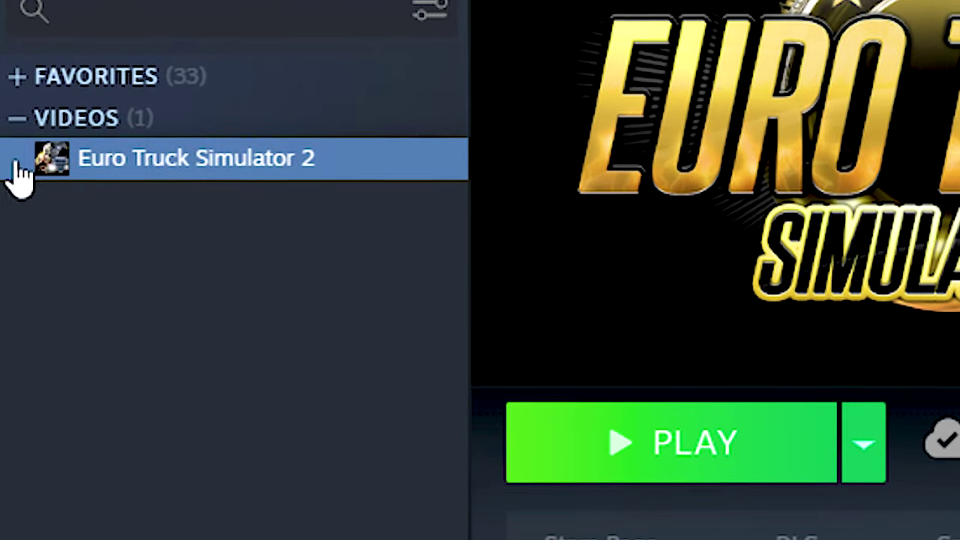
right_click(229, 129)
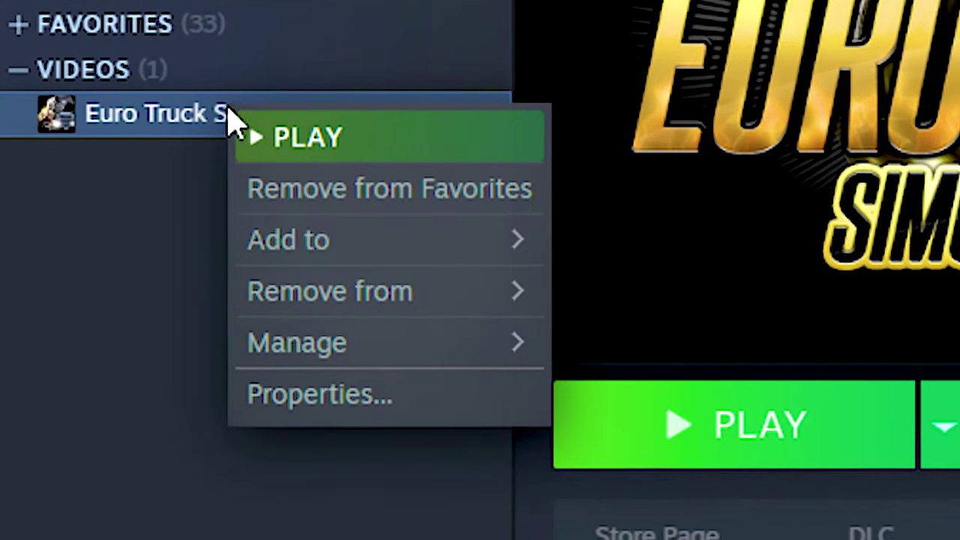
left_click(428, 403)
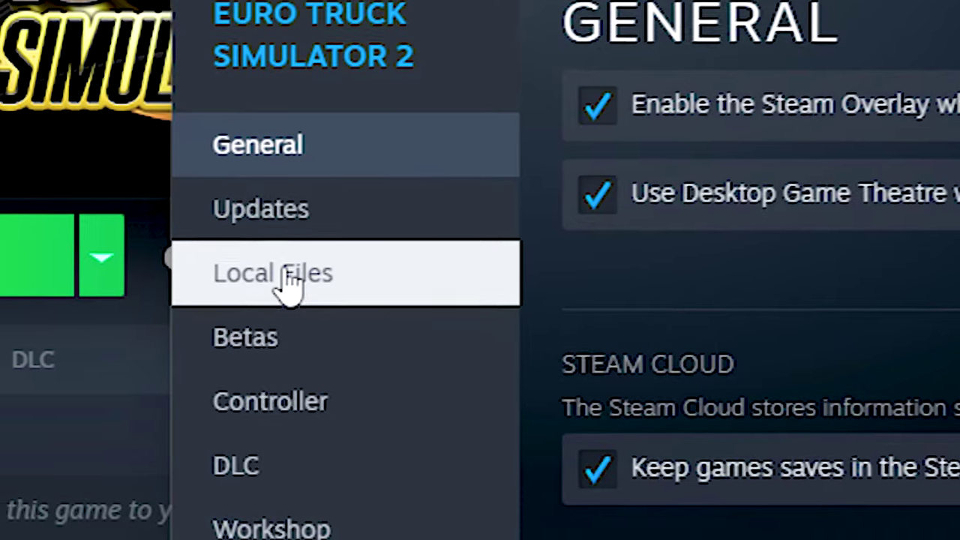
left_click(288, 279)
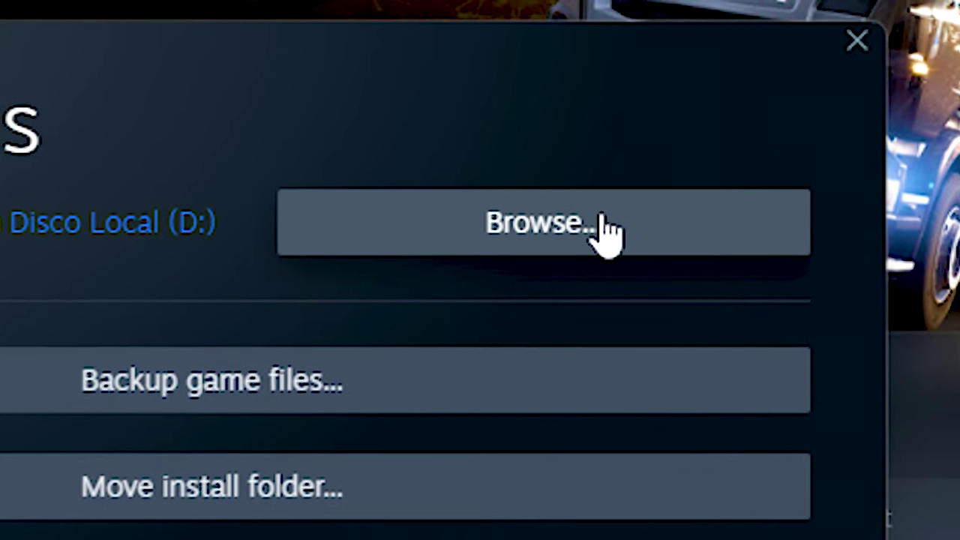
- In the game's bin folder, tick Disable fullscreen optimizations for eurotrucks2 and apply it
left_click(616, 193)
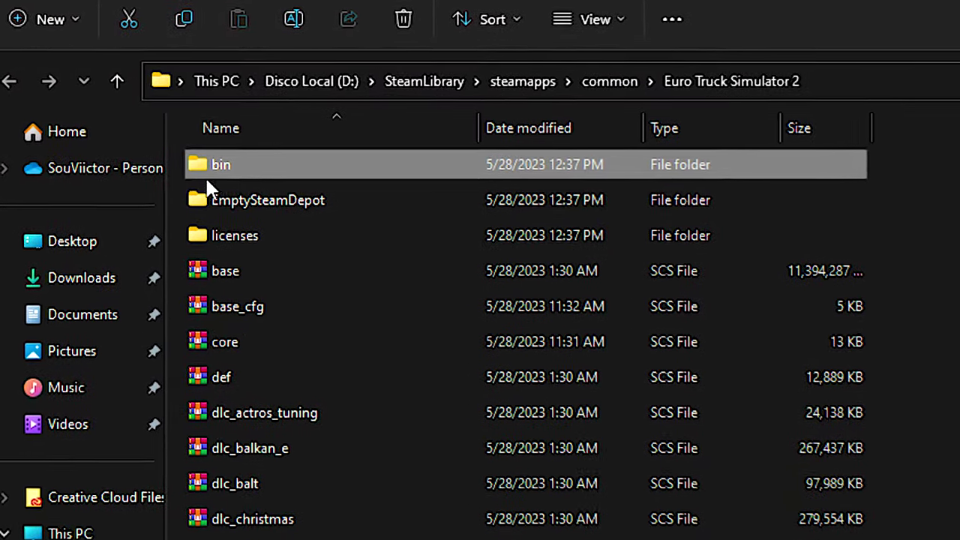
double_click(266, 163)
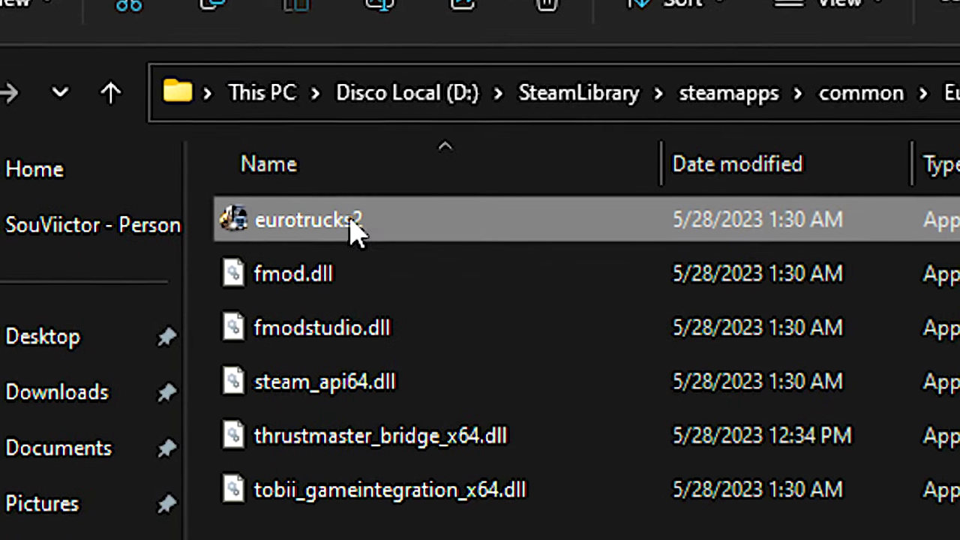
right_click(375, 228)
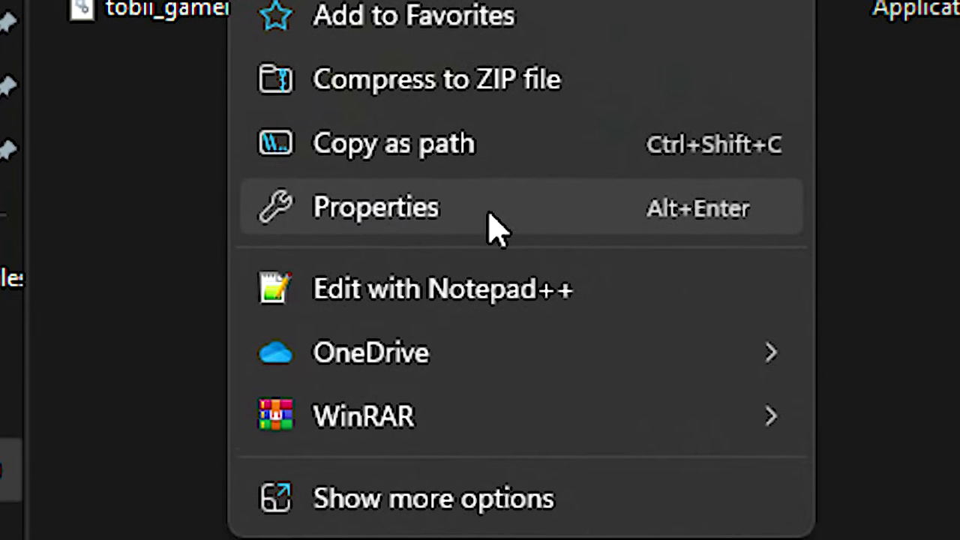
left_click(545, 241)
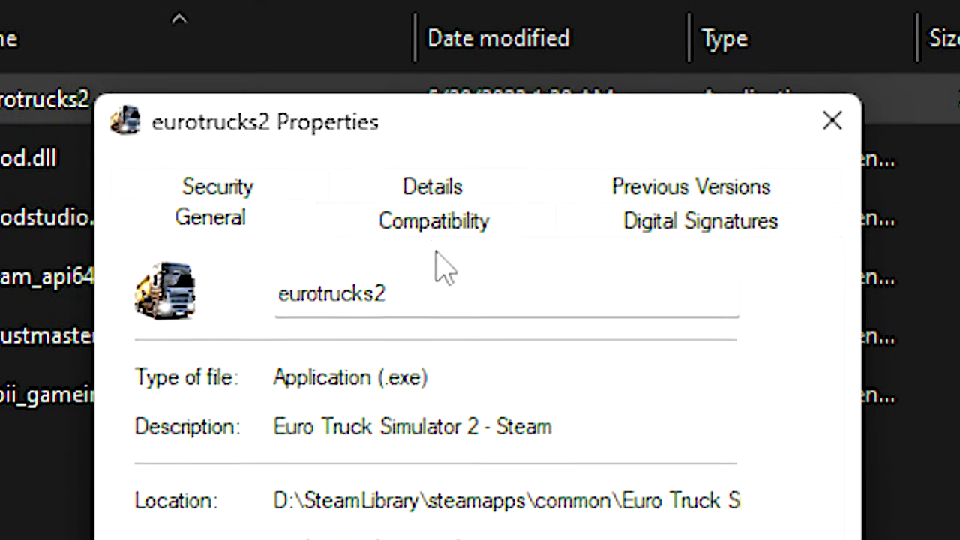
left_click(386, 238)
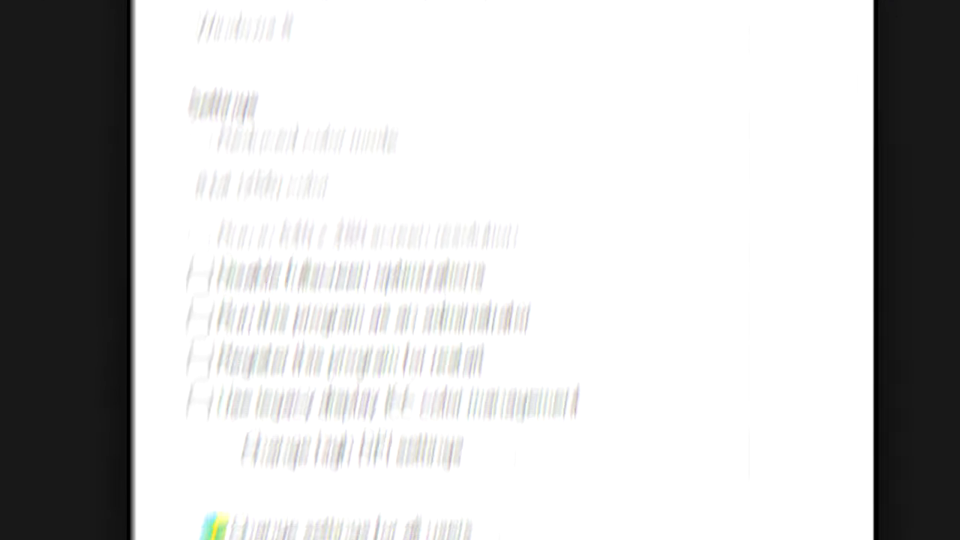
left_click(247, 279)
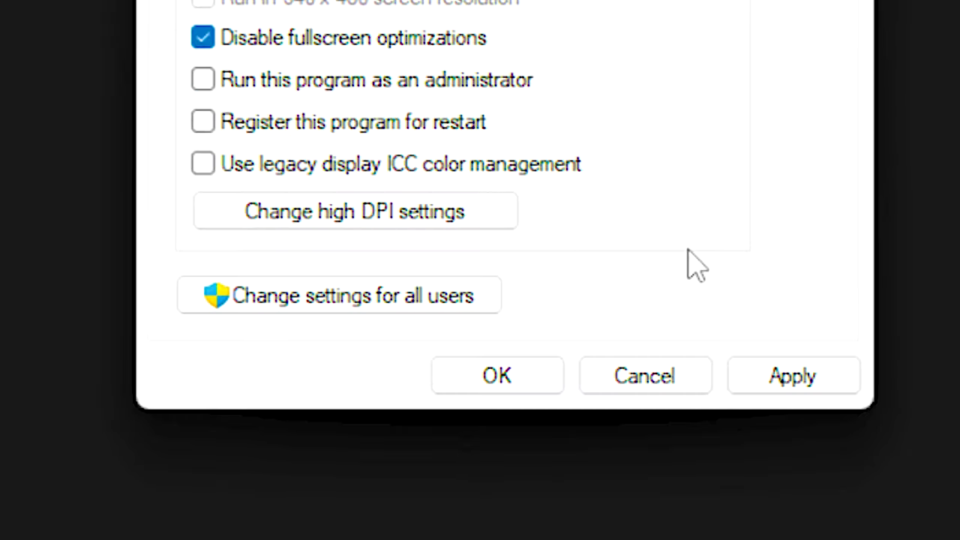
left_click(793, 376)
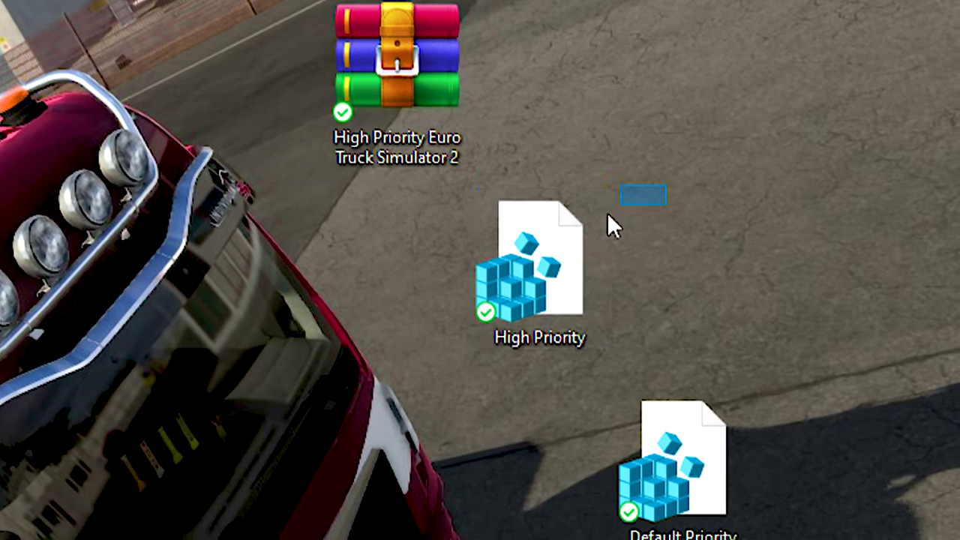
- Merge High Priority.reg into the registry and confirm the success message
left_click_drag(607, 212, 563, 248)
right_click(536, 262)
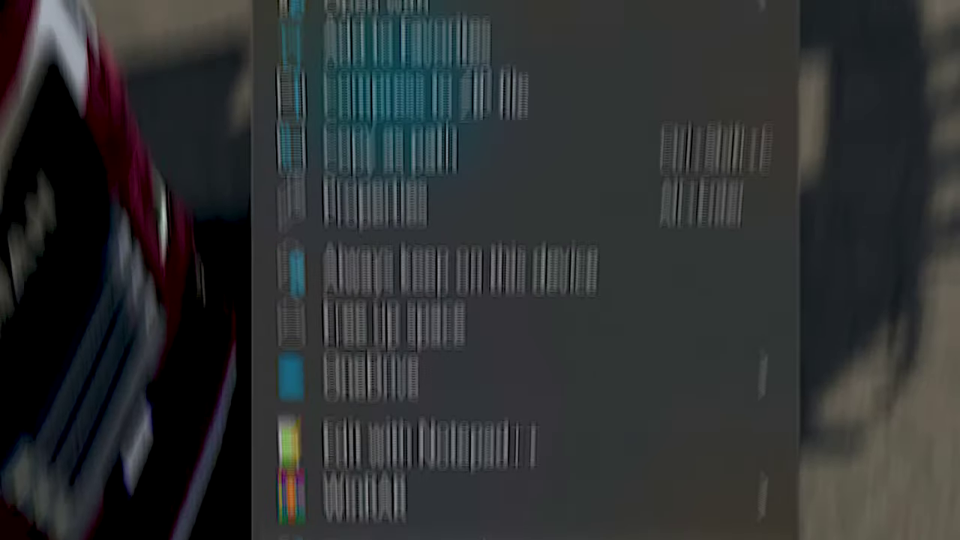
key("shift+F10")
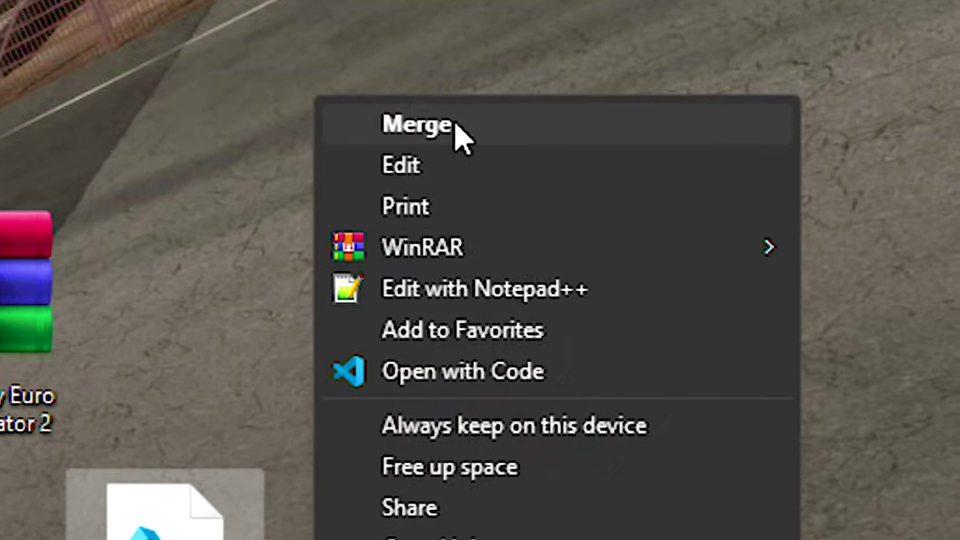
left_click(459, 135)
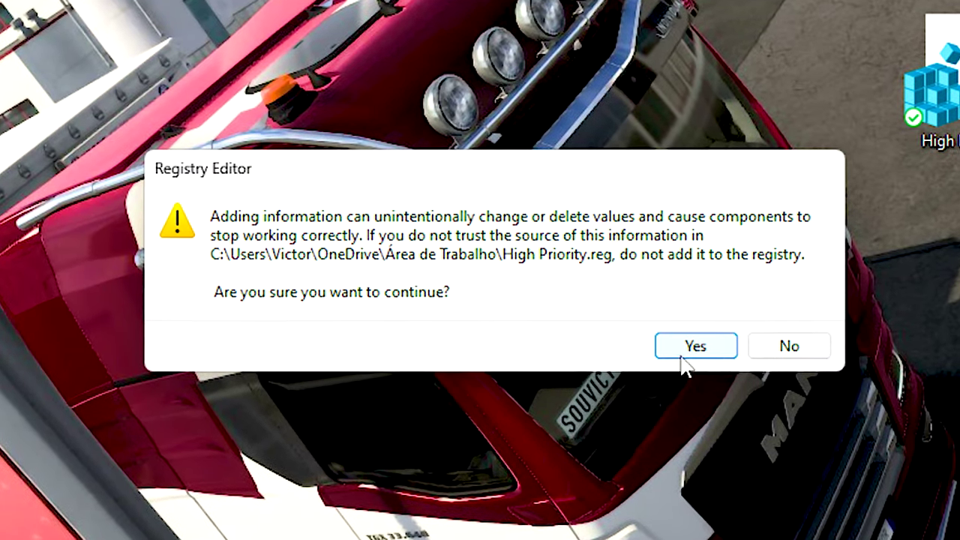
left_click(721, 356)
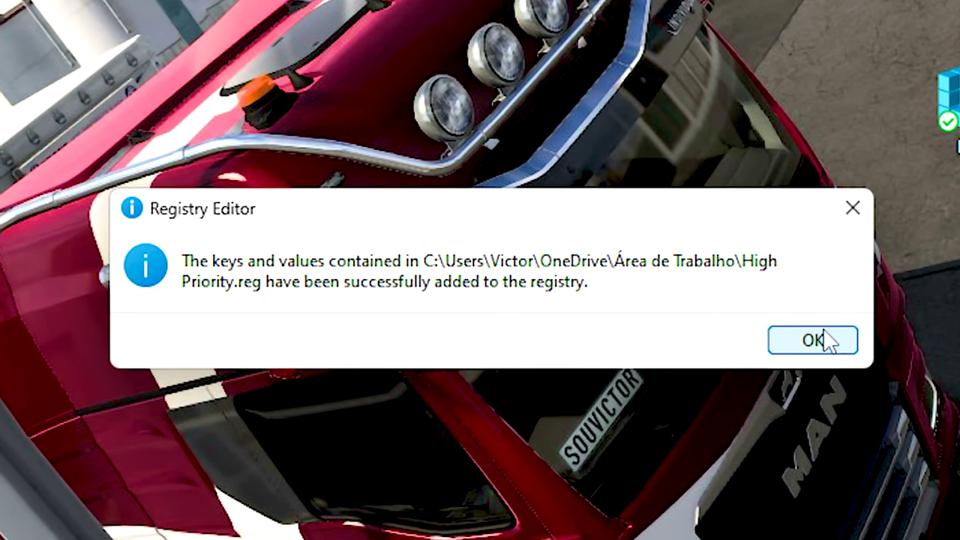
left_click(829, 336)
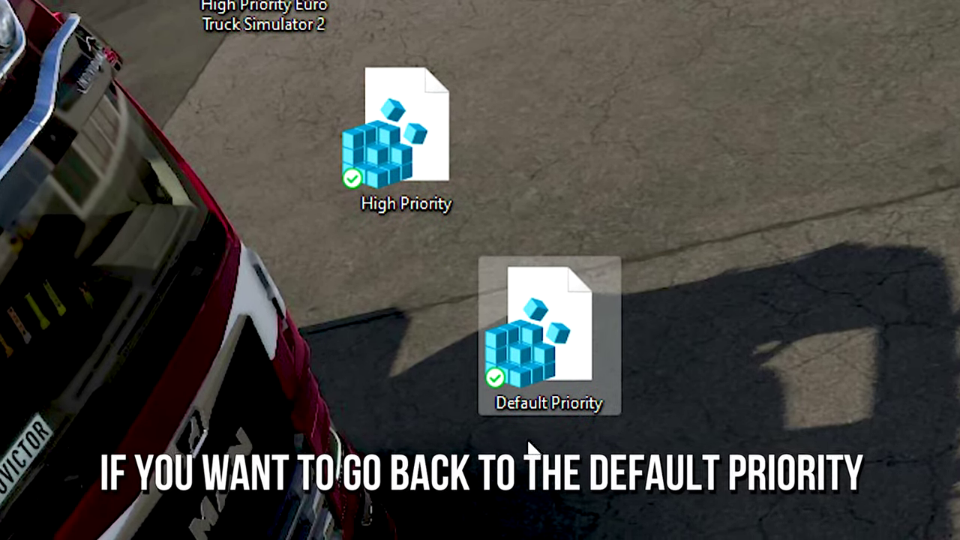
right_click(518, 331)
key("Escape")
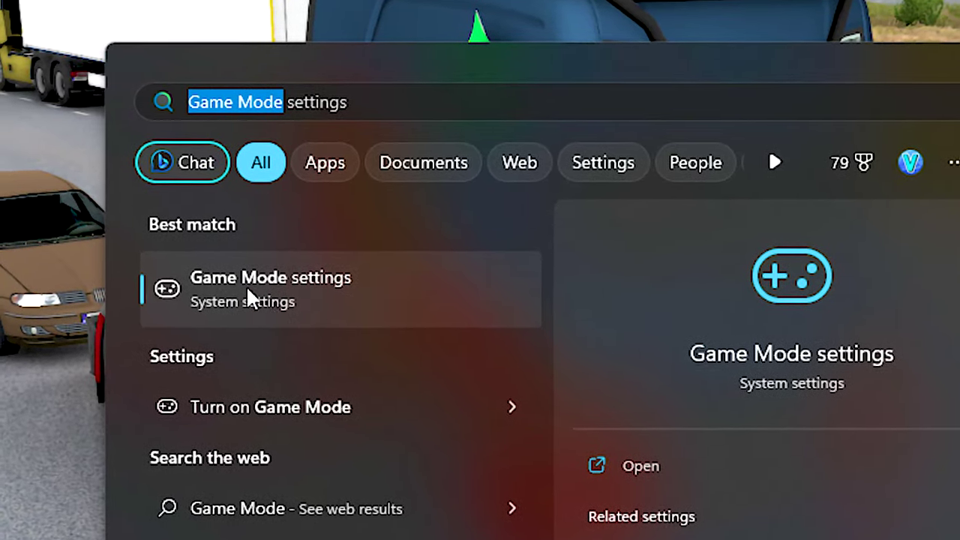
- From Game Mode's Graphics settings, find Euro Truck Simulator 2 and open its graphics preference options
left_click(323, 304)
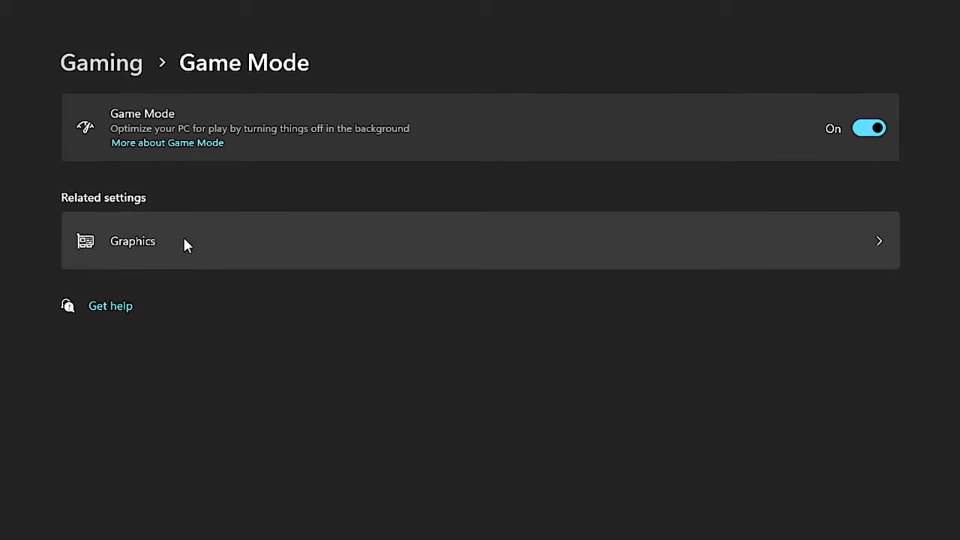
left_click(126, 248)
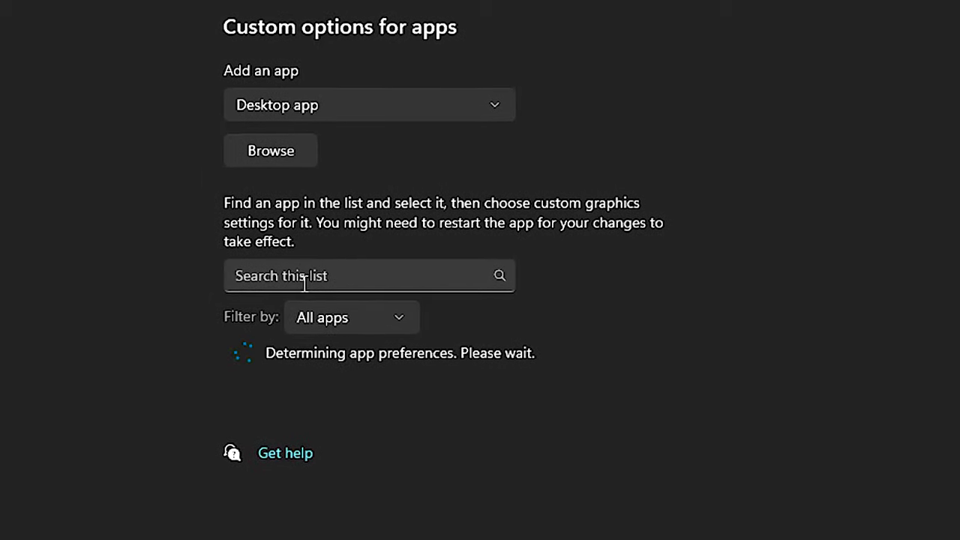
left_click(325, 293)
type("Euro Truck Simulator 2")
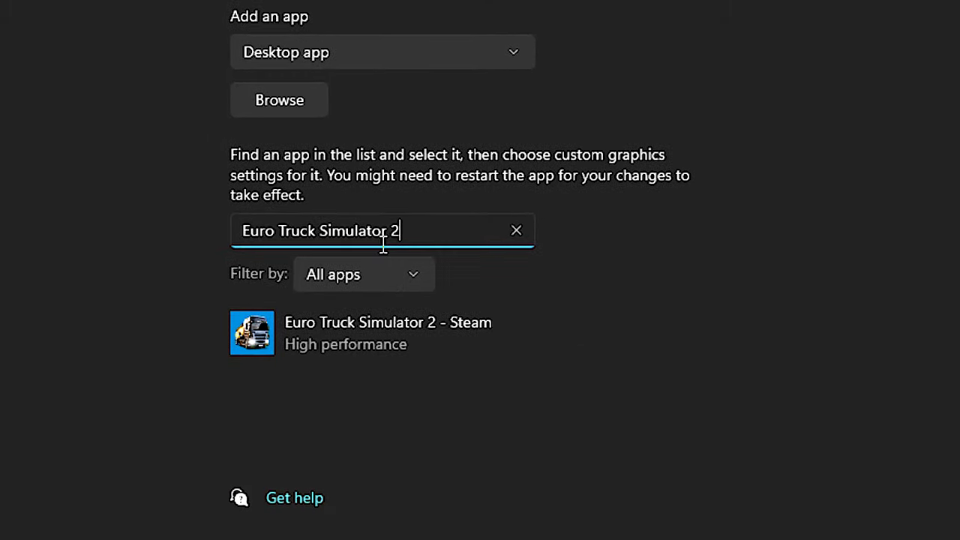
left_click(340, 284)
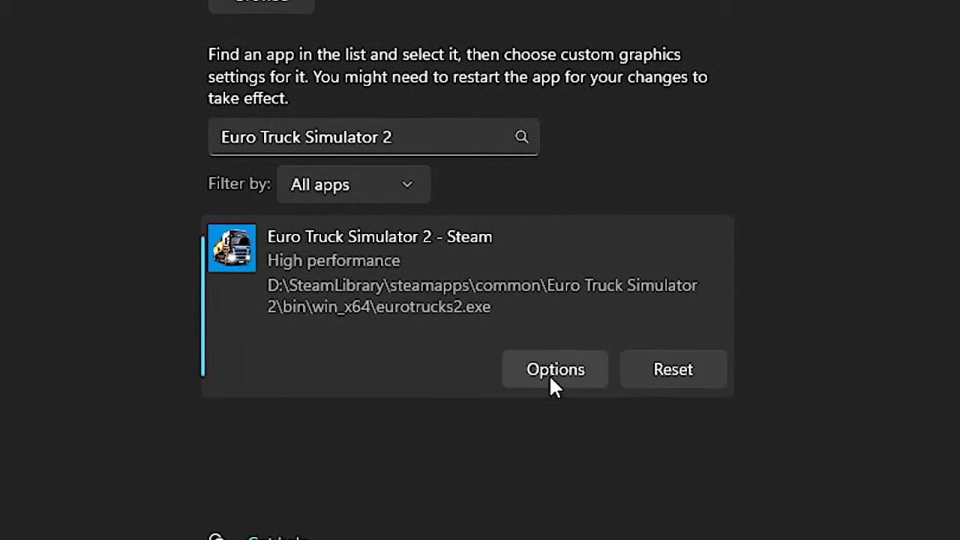
left_click(561, 381)
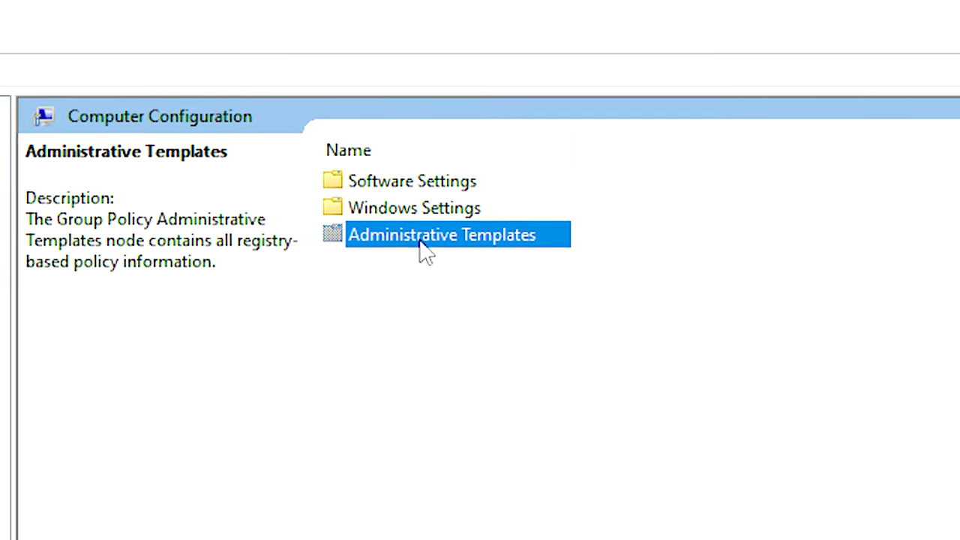
- Enable Windows Components > App Privacy's Let Windows apps run in the background policy with Force Deny default
double_click(401, 381)
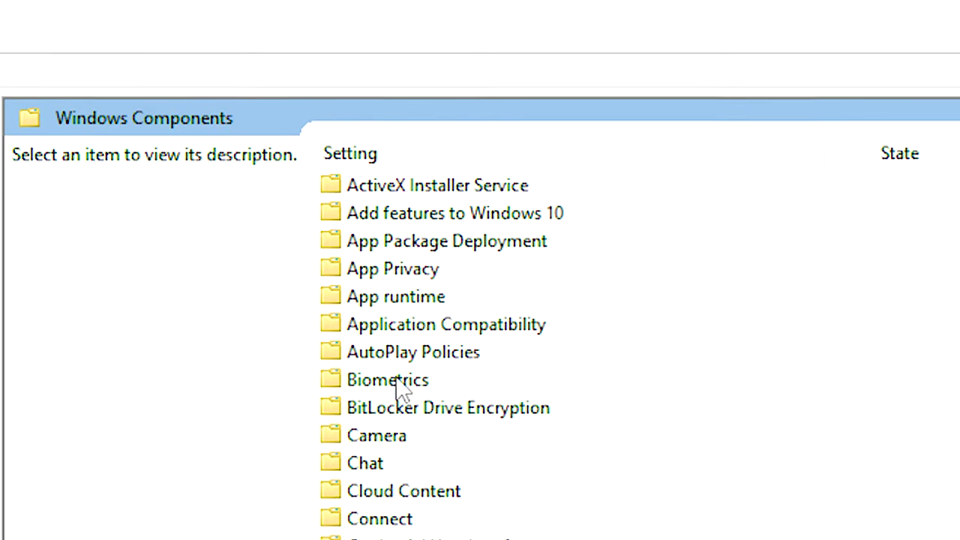
left_click(482, 269)
double_click(375, 242)
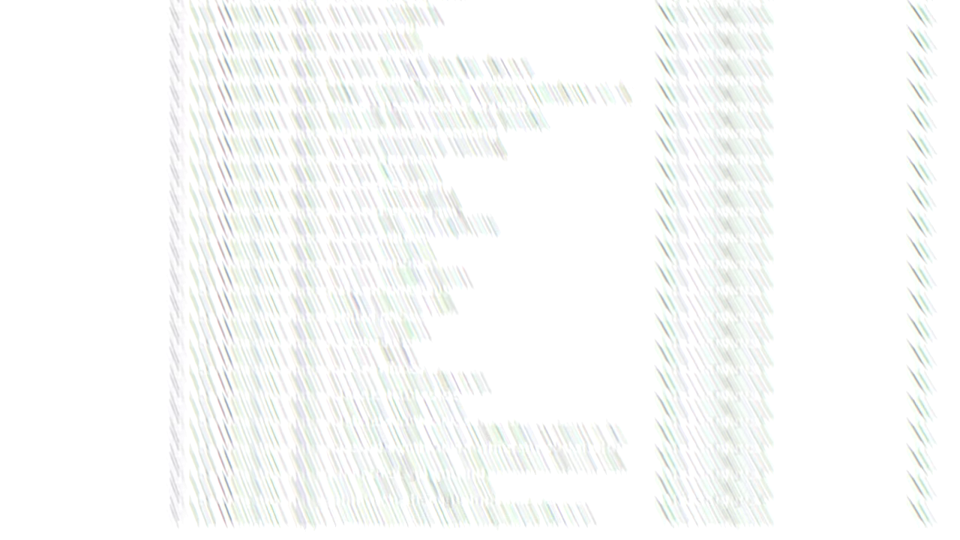
left_click(118, 250)
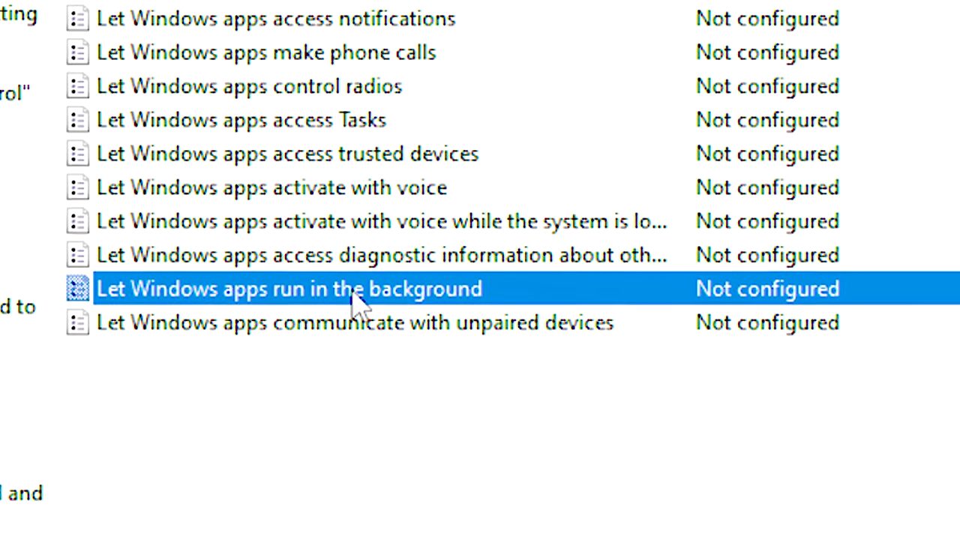
double_click(327, 243)
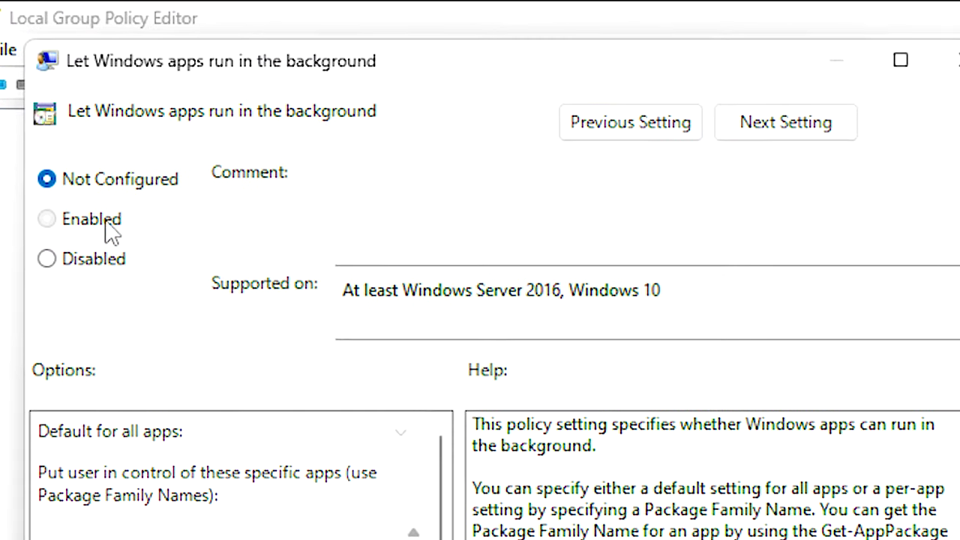
left_click(88, 210)
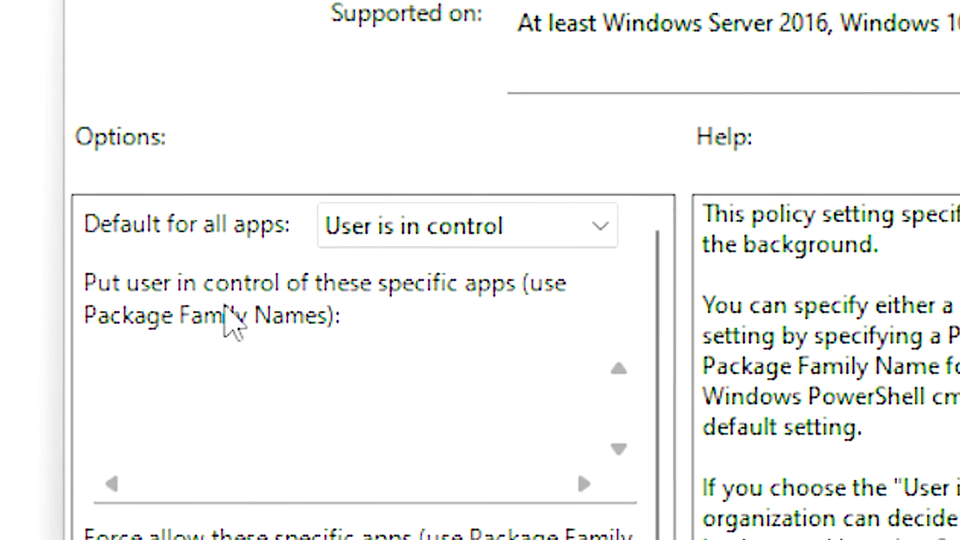
left_click(378, 219)
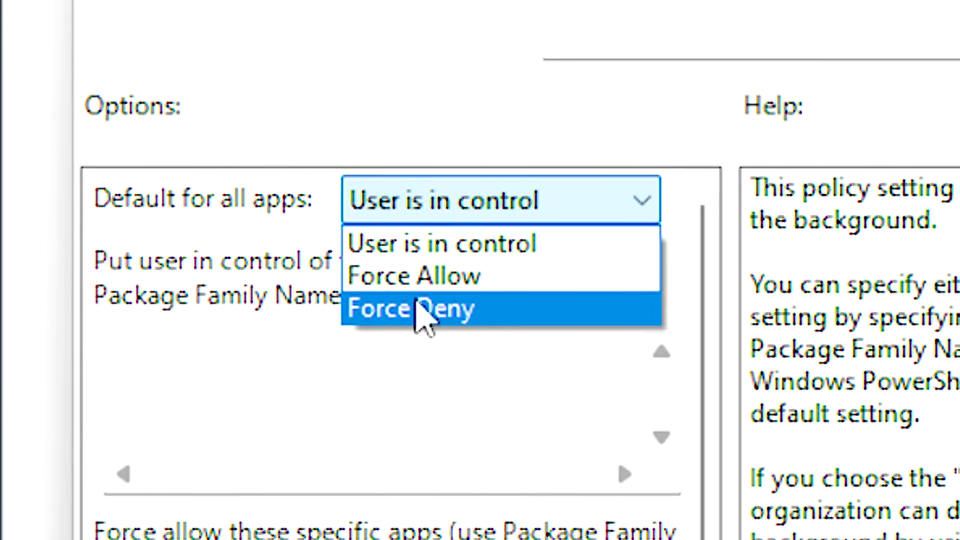
left_click(399, 317)
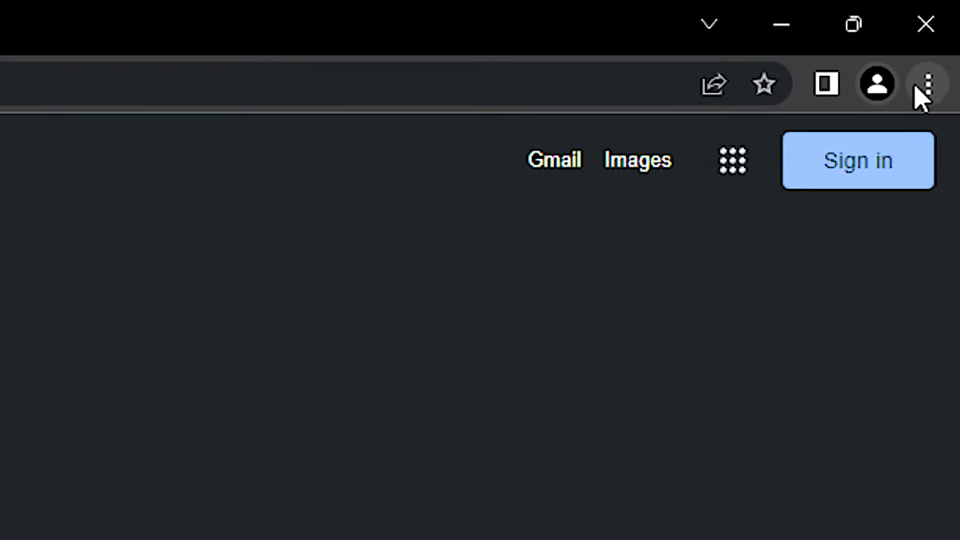
- Go to Chrome Settings' Performance page, then its System page
left_click(928, 83)
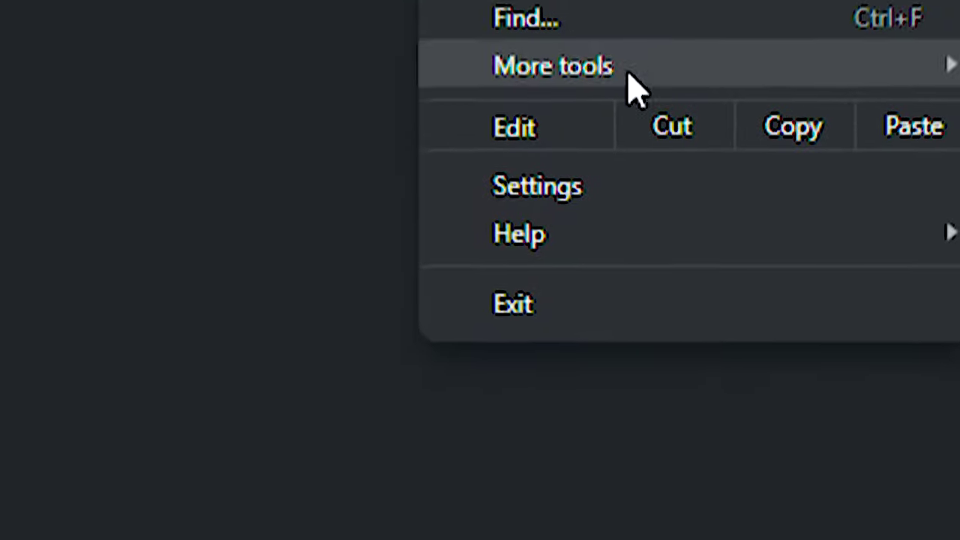
left_click(488, 170)
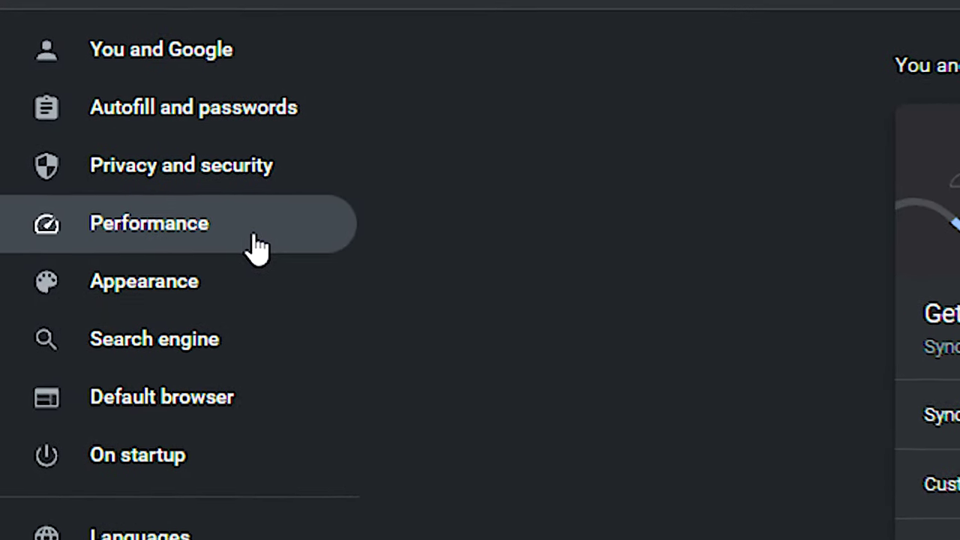
left_click(83, 138)
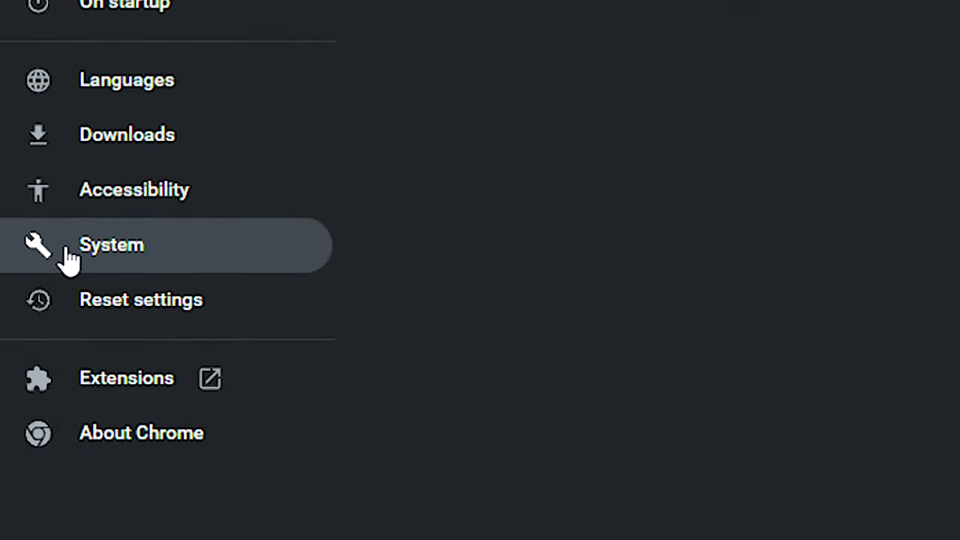
left_click(68, 254)
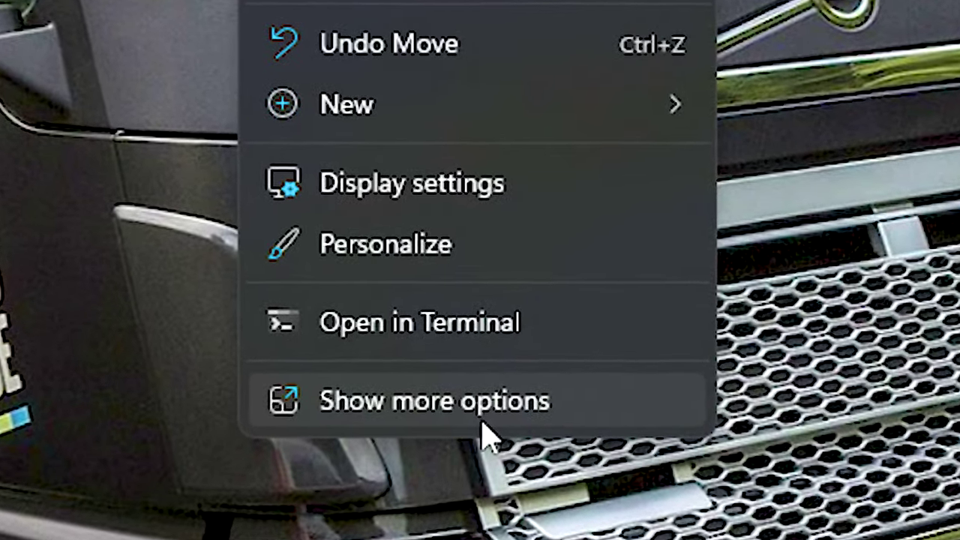
- Launch NVIDIA Control Panel from the desktop menu and scroll through the global 3D settings
left_click(484, 375)
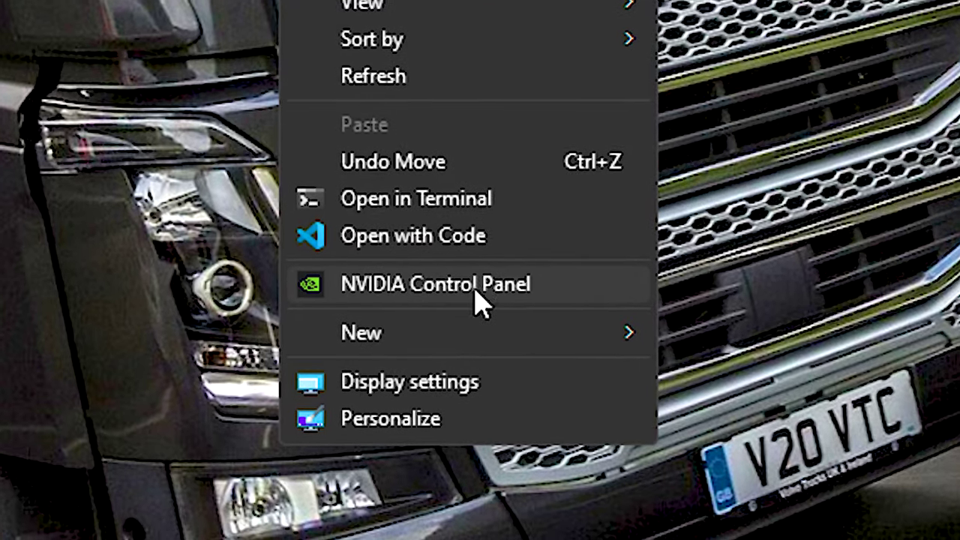
left_click(496, 256)
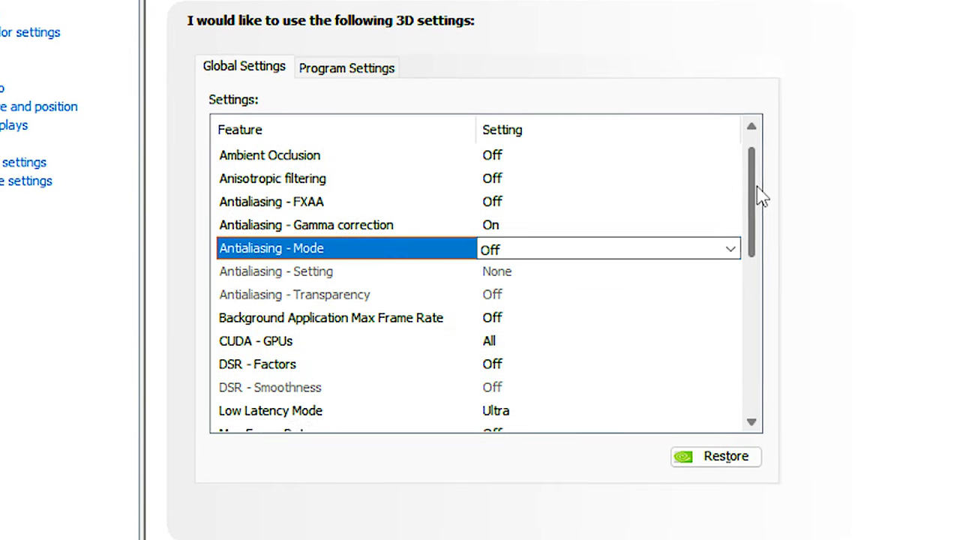
scroll(418, 221, "down", 1)
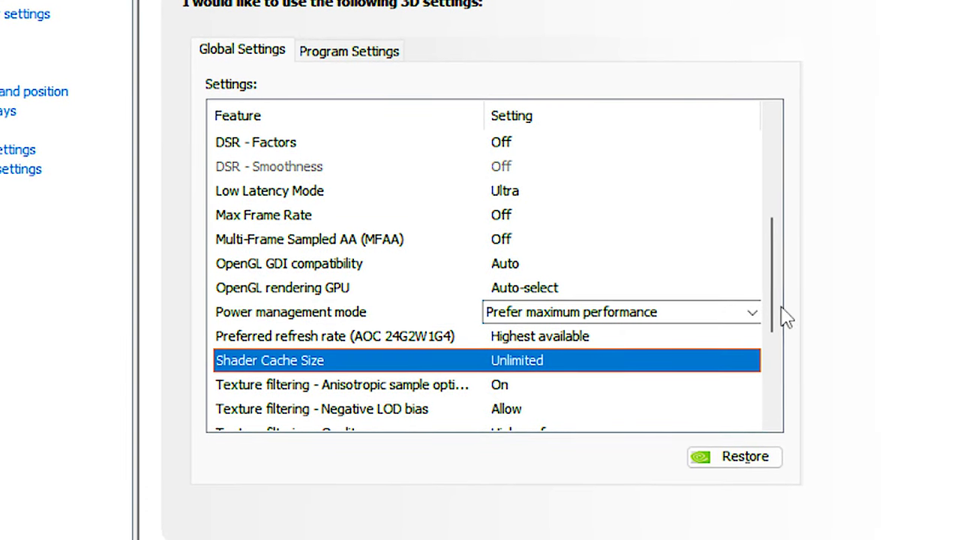
scroll(705, 358, "down", 1)
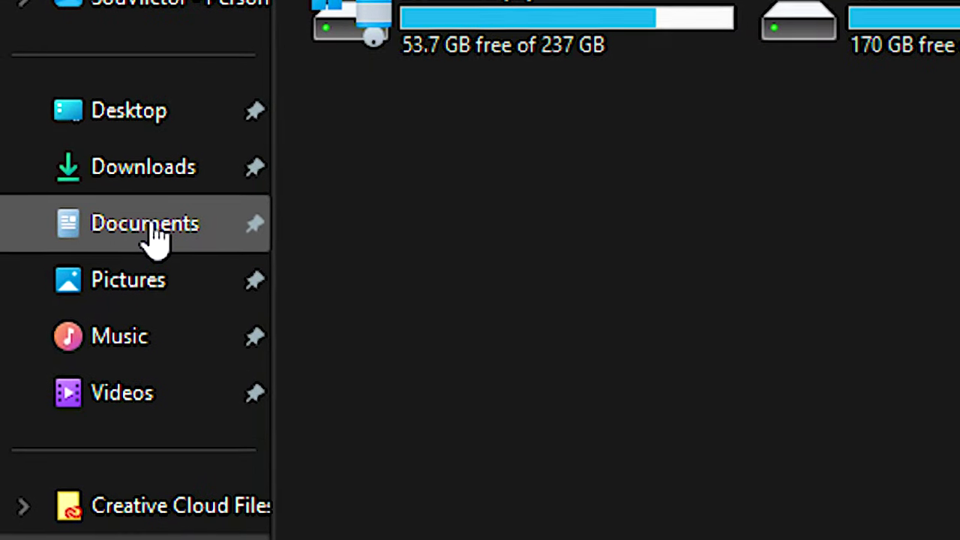
- In Documents' Euro Truck Simulator 2 folder, choose Notepad to open the config file
left_click(53, 165)
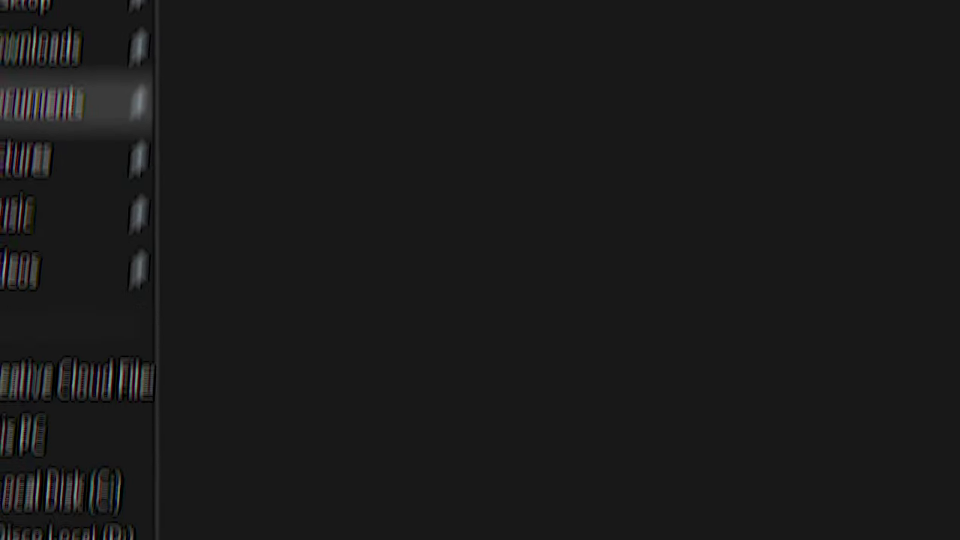
left_click(326, 214)
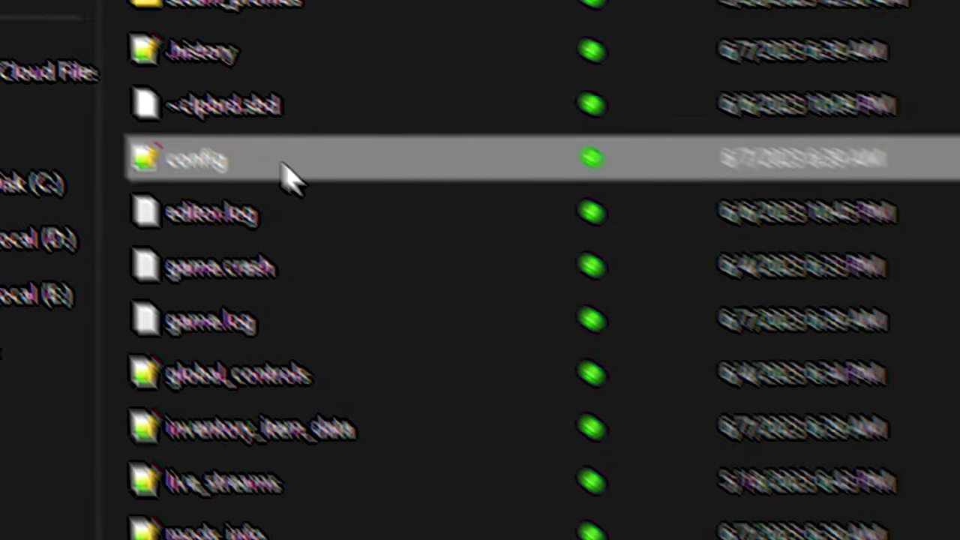
right_click(365, 254)
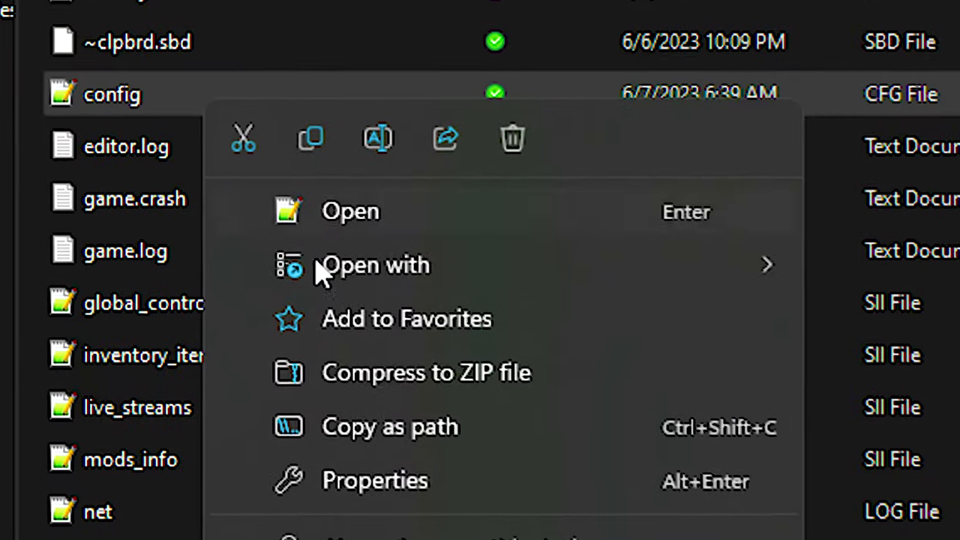
mouse_move(520, 425)
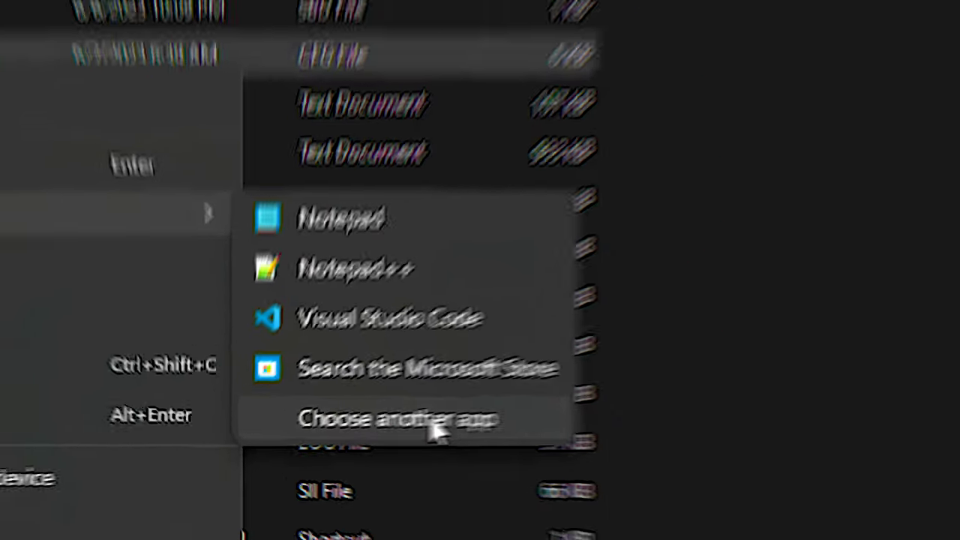
left_click(444, 361)
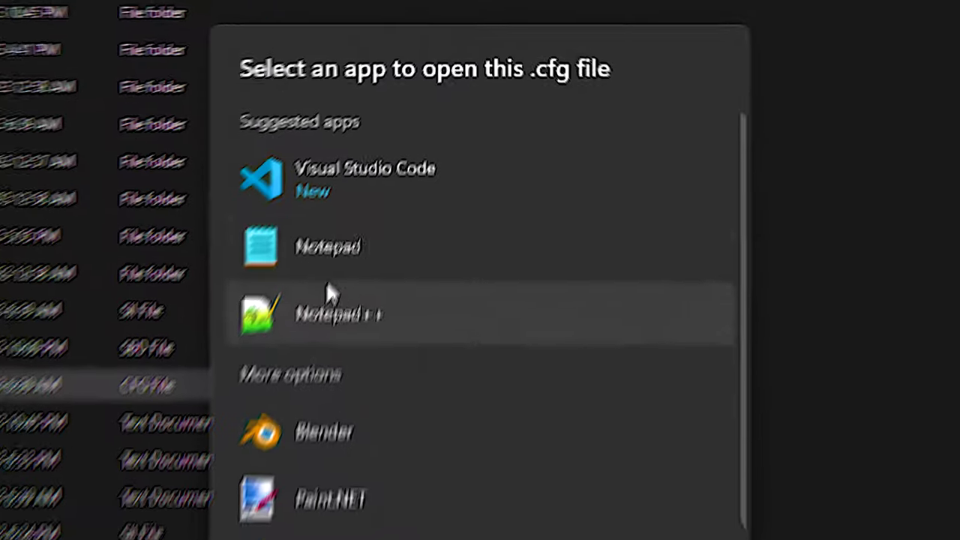
left_click(382, 179)
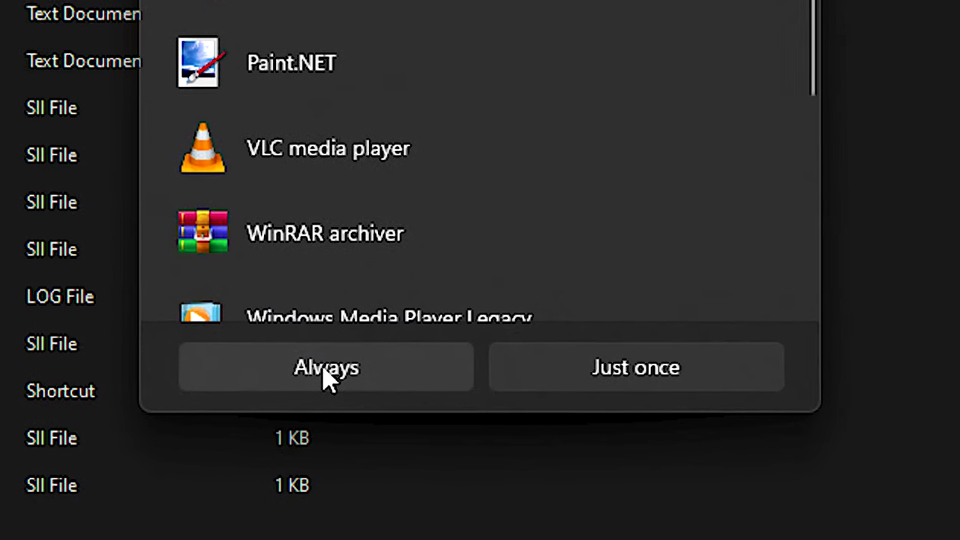
- Make Notepad the default for .cfg files and find the r_mirror_view_distance line
left_click(389, 360)
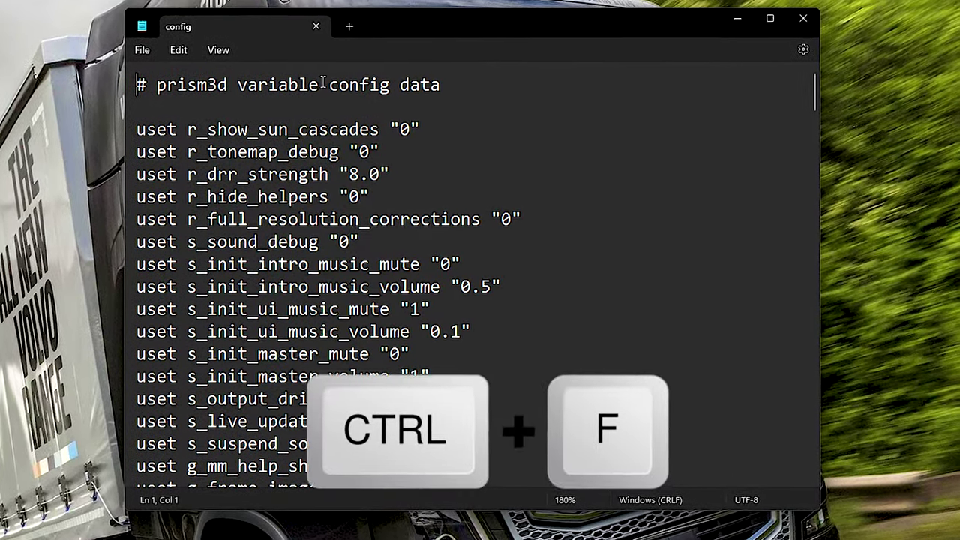
key("ctrl+f")
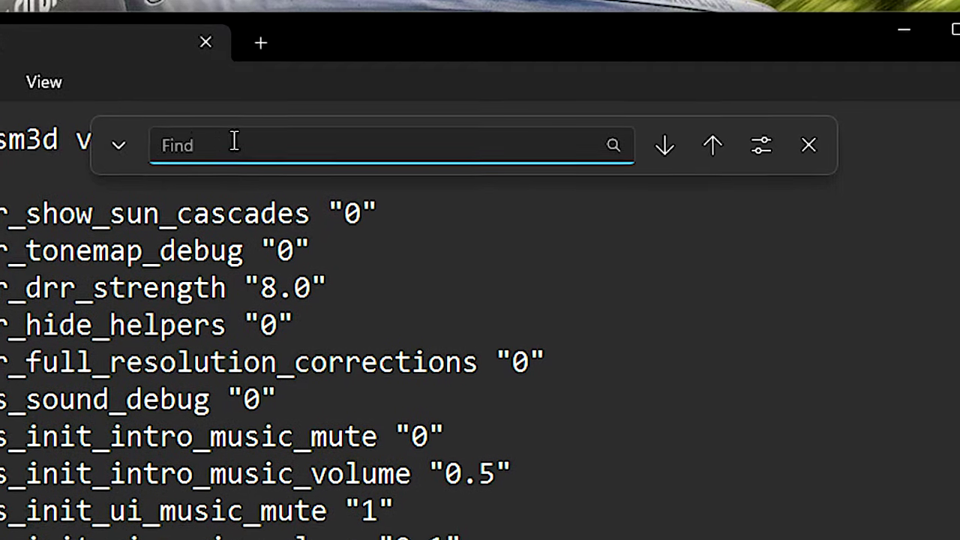
type("r_mirror_view_distance")
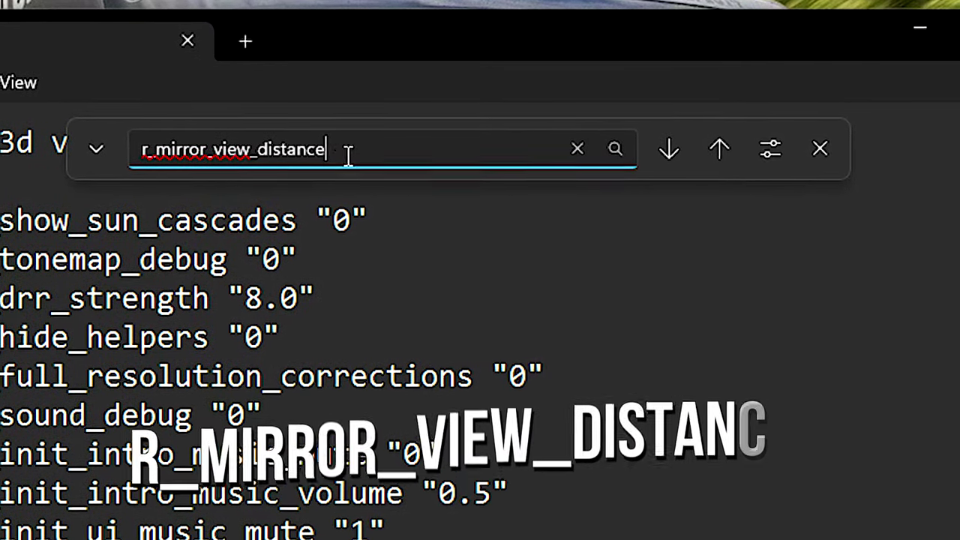
key("Return")
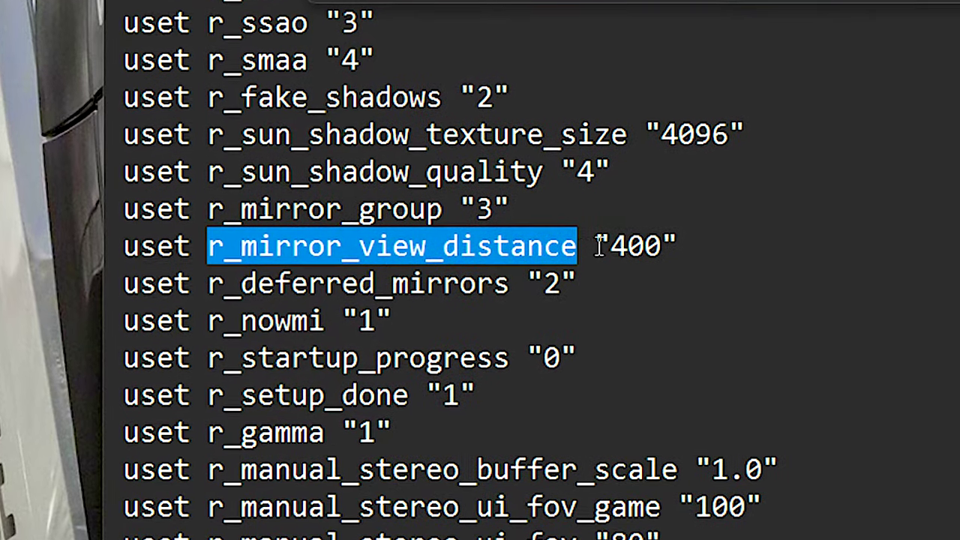
- Change r_mirror_view_distance from 400 to 50 and r_deferred_mirrors from 2 to 0, then save
double_click(600, 254)
type("50")
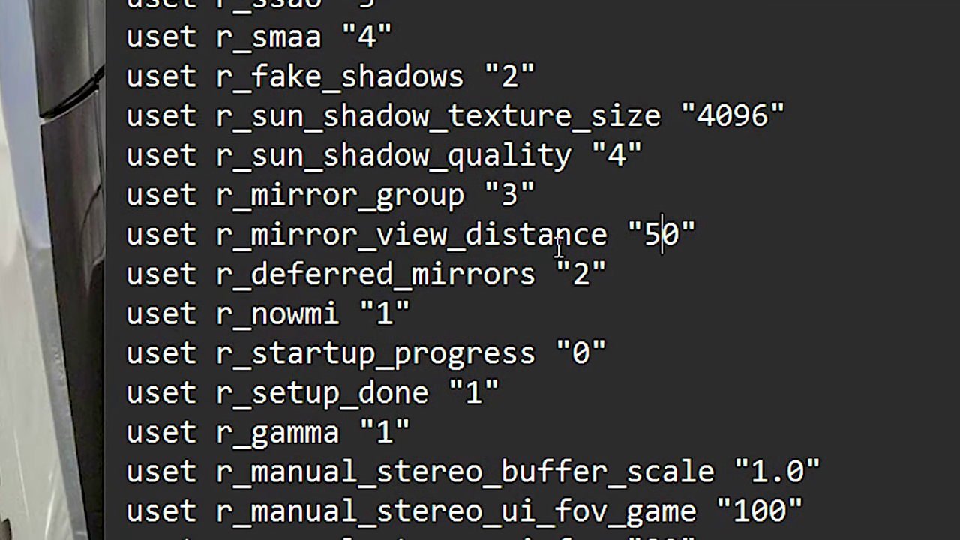
double_click(576, 279)
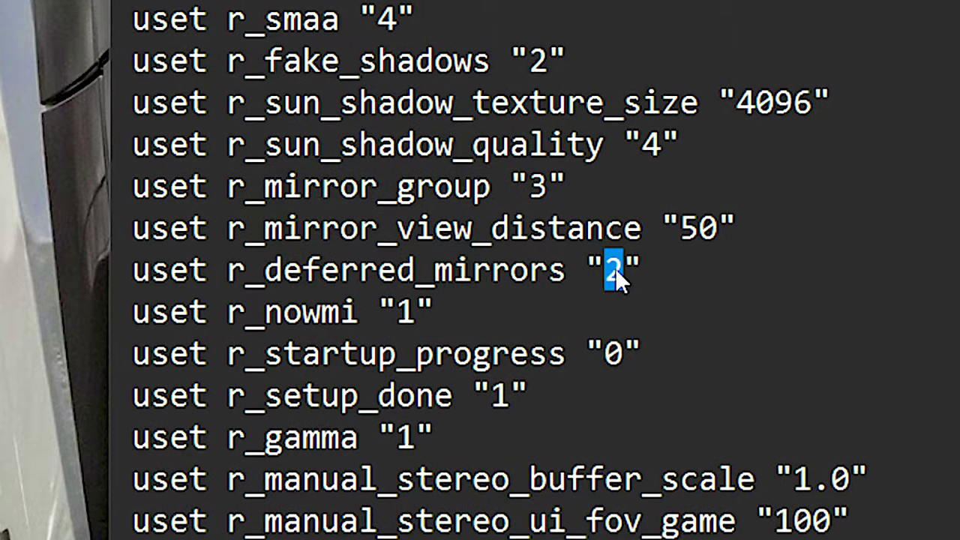
type("0")
left_click_drag(685, 272, 123, 240)
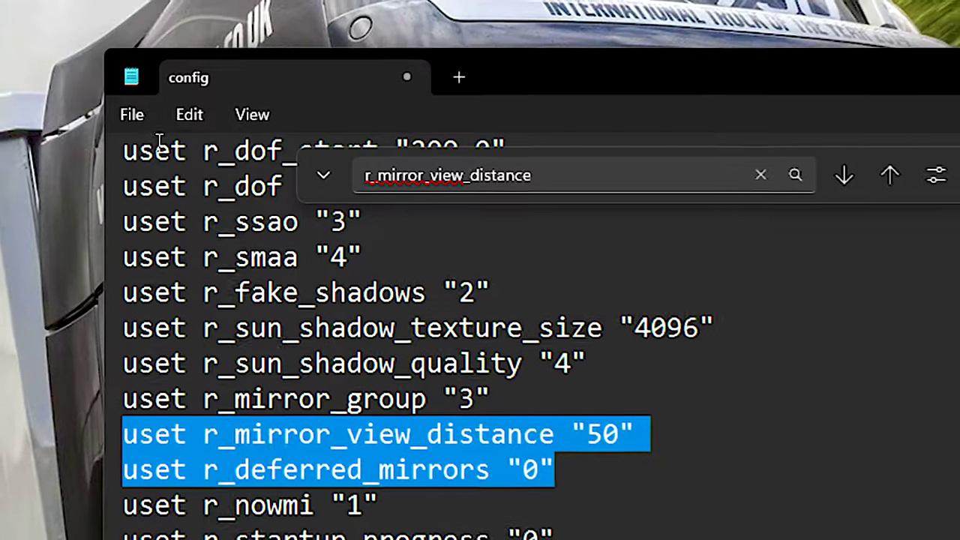
left_click(132, 114)
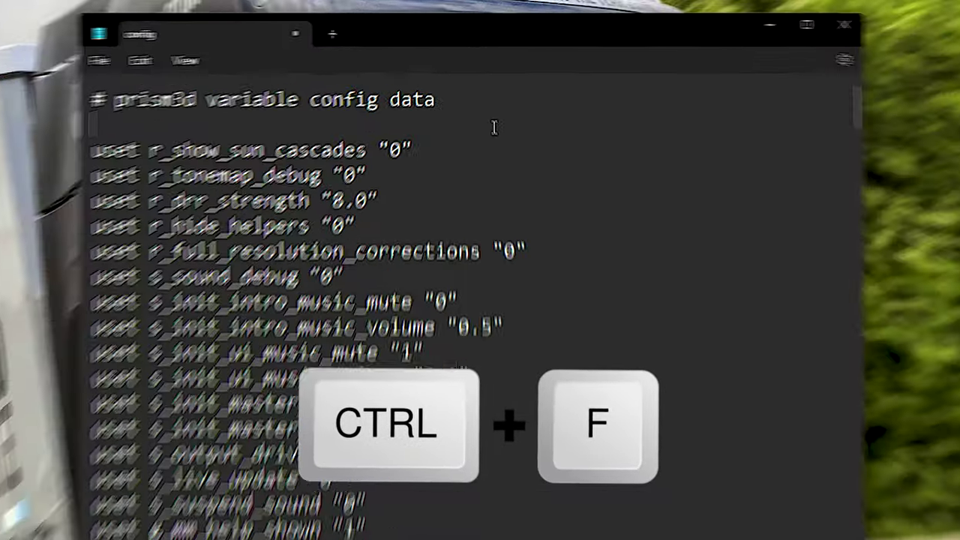
- Search the config for developer and console, confirm g_developer and g_console read "1", then save
key("ctrl+f")
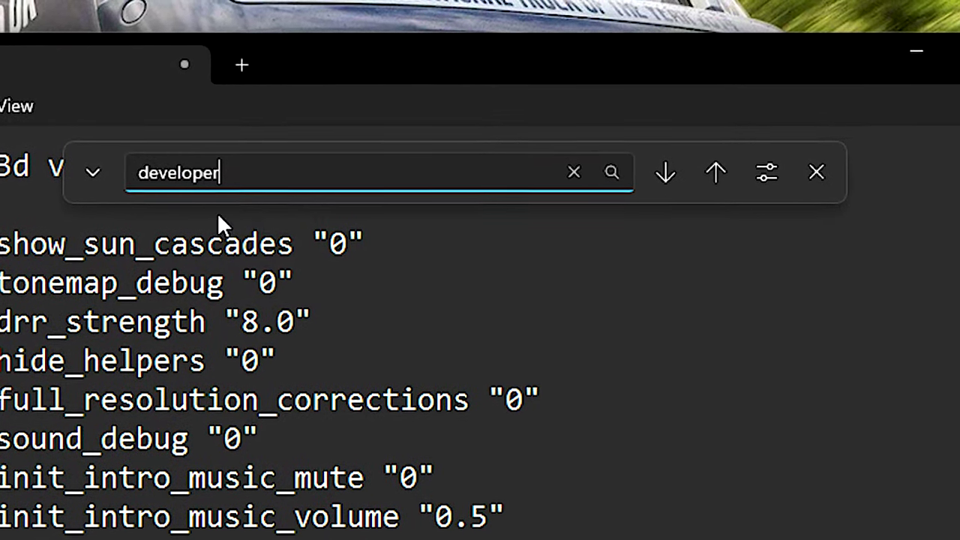
key("Return")
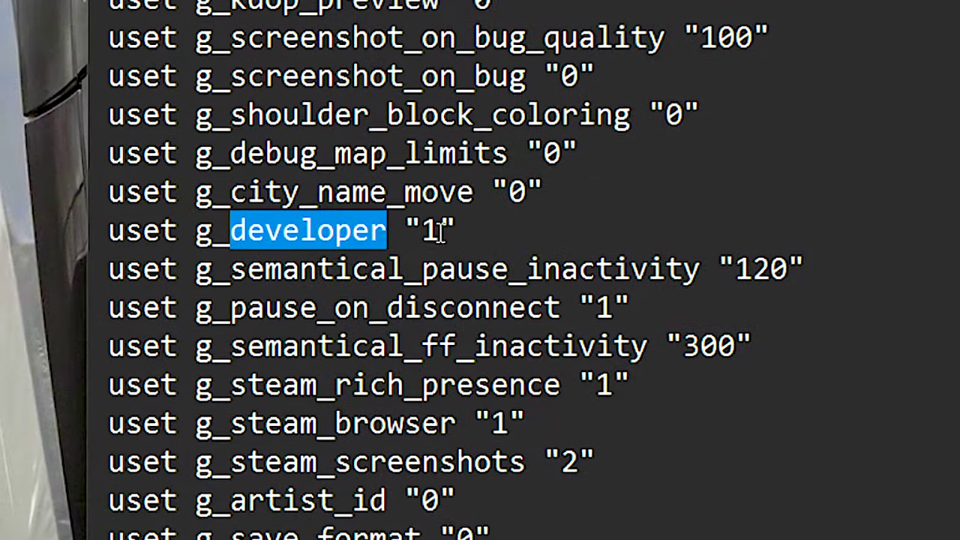
left_click_drag(479, 229, 217, 239)
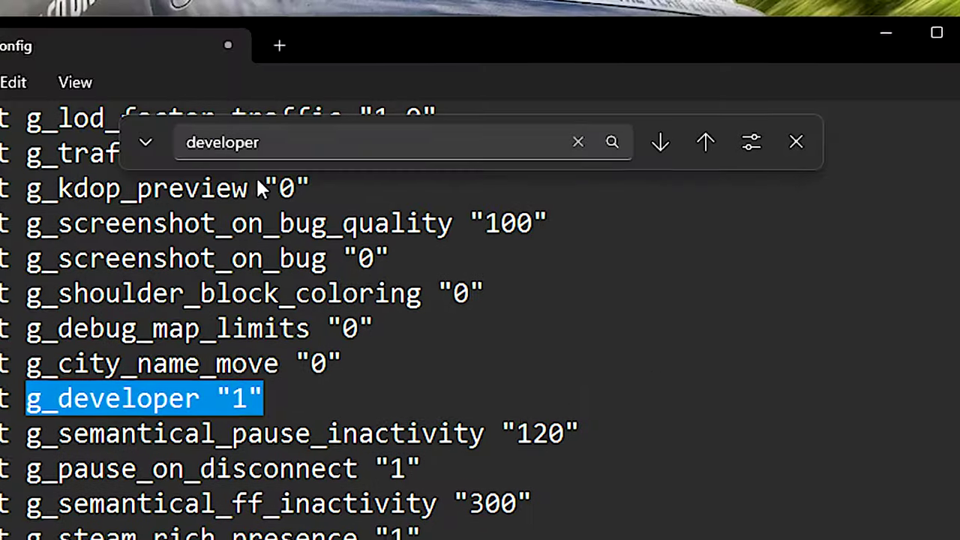
left_click_drag(258, 143, 164, 155)
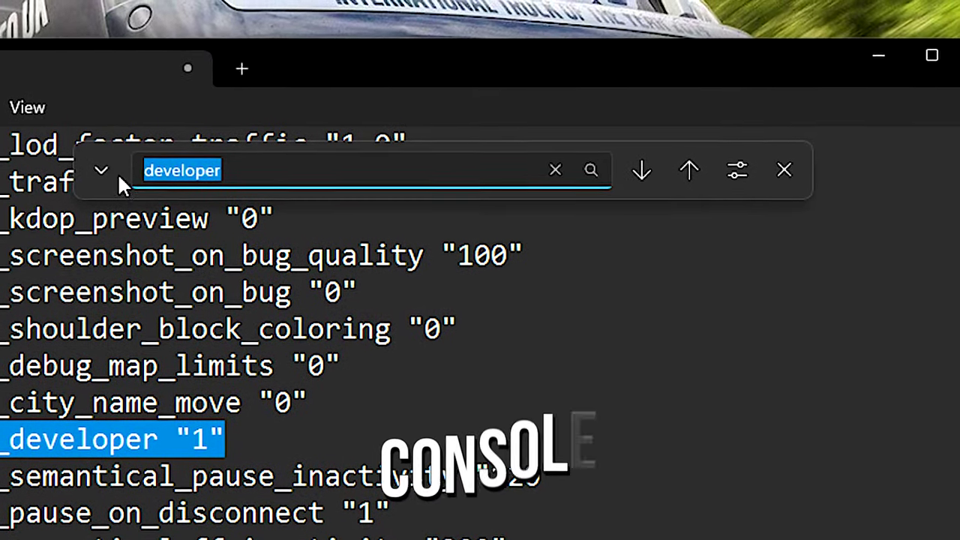
type("console")
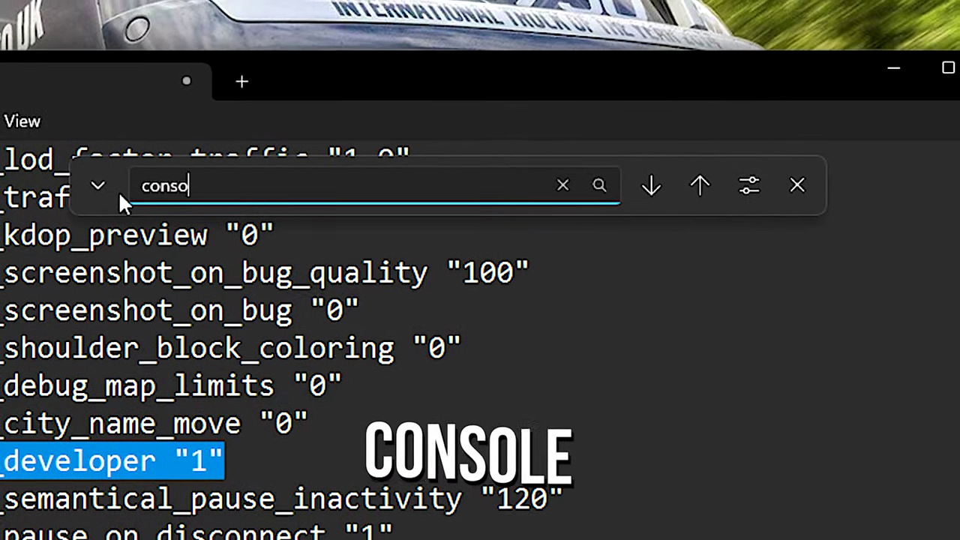
key("Return")
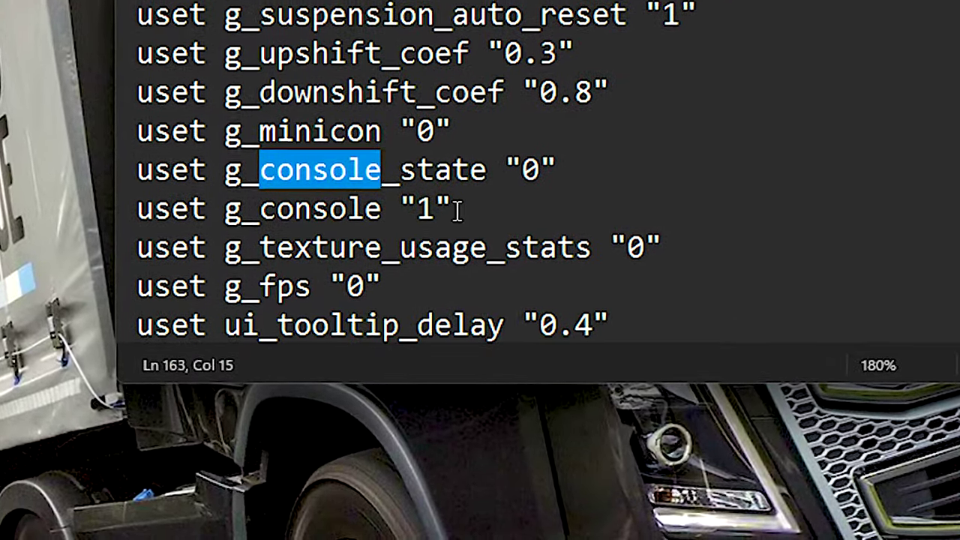
left_click_drag(225, 210, 453, 210)
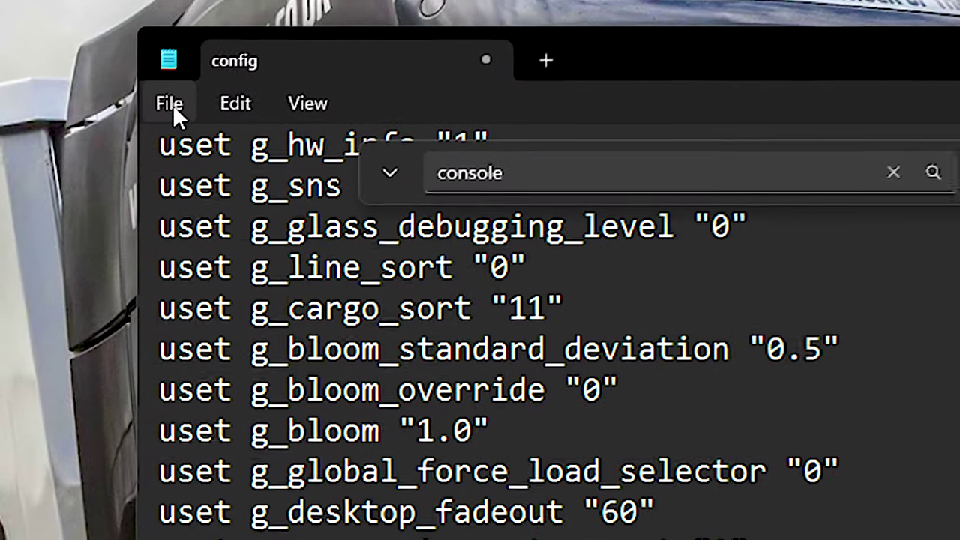
left_click(164, 115)
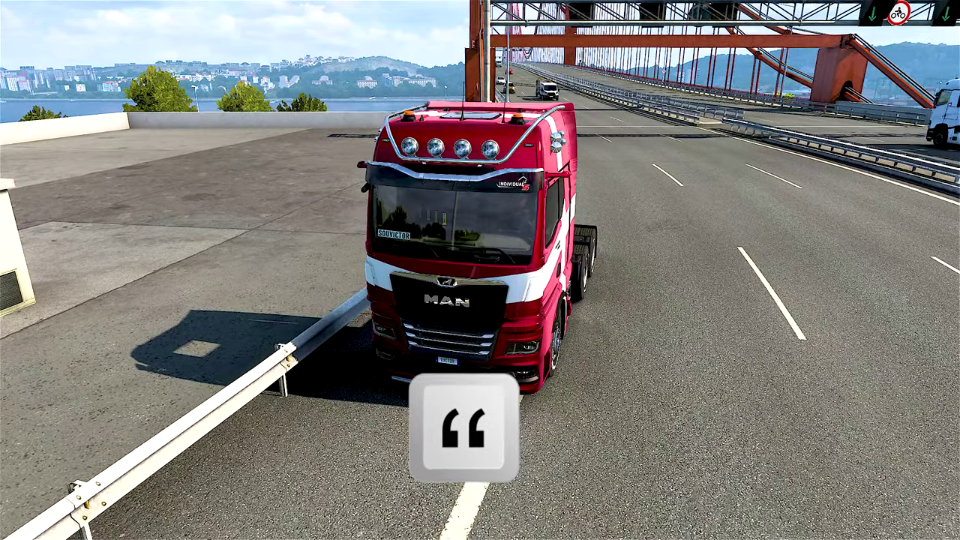
- Paste and run the g_set_climate albedo command in the developer console, then close the console
key("grave")
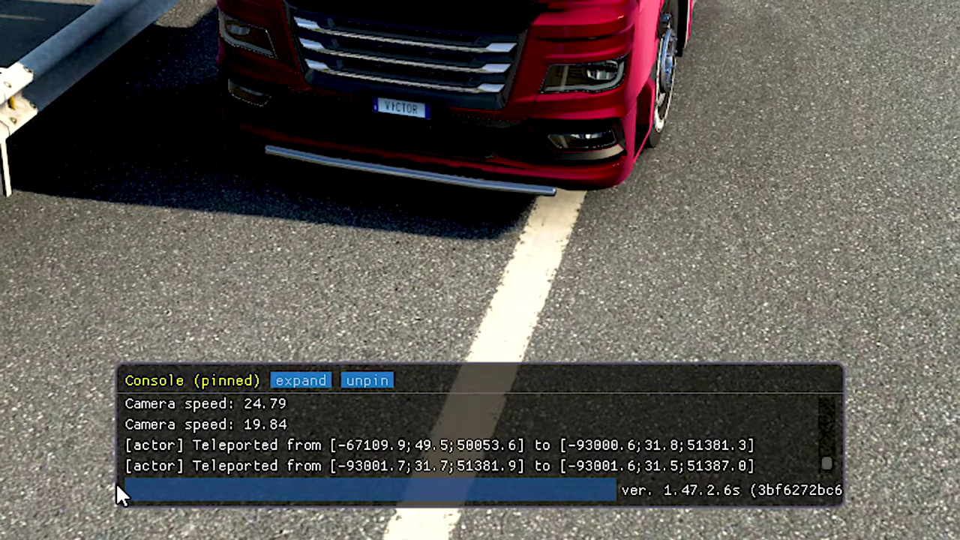
type("g_set_climate albedo")
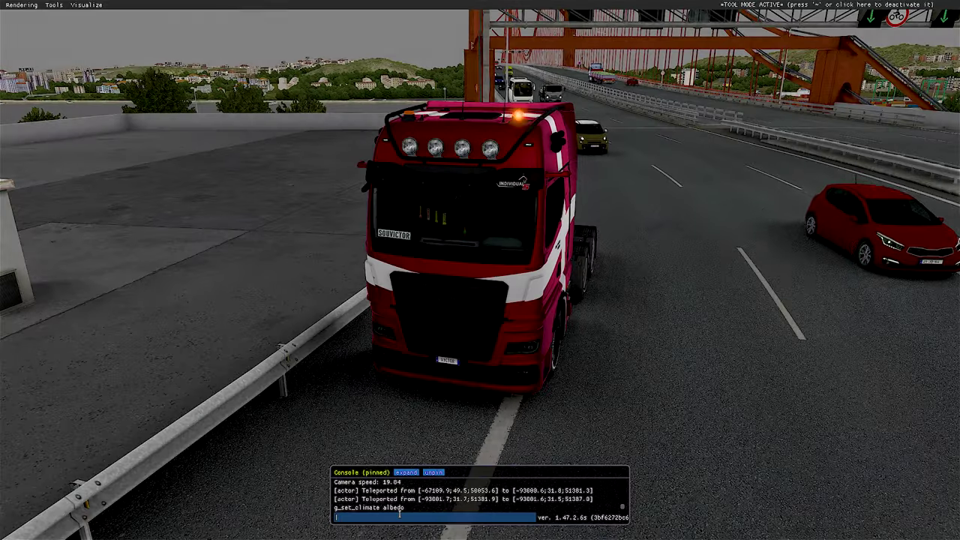
key("apostrophe")
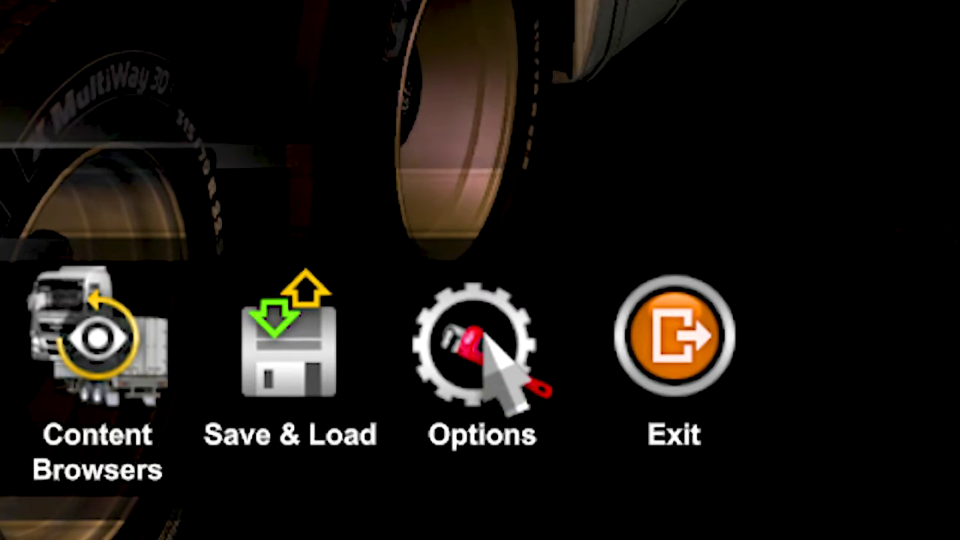
- Go to the Graphics page of the game's Options, showing the Low-to-Ultra simple graphics scale
left_click(494, 330)
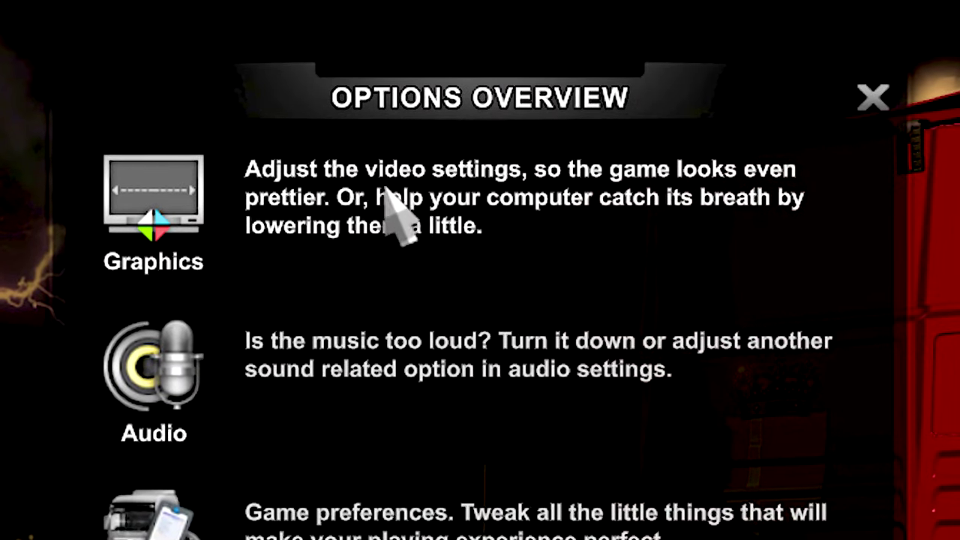
left_click(331, 201)
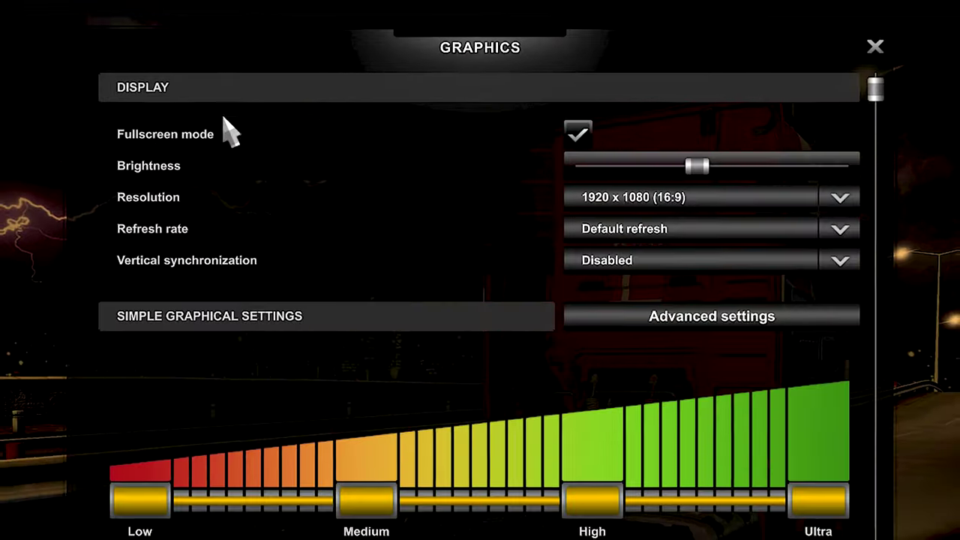